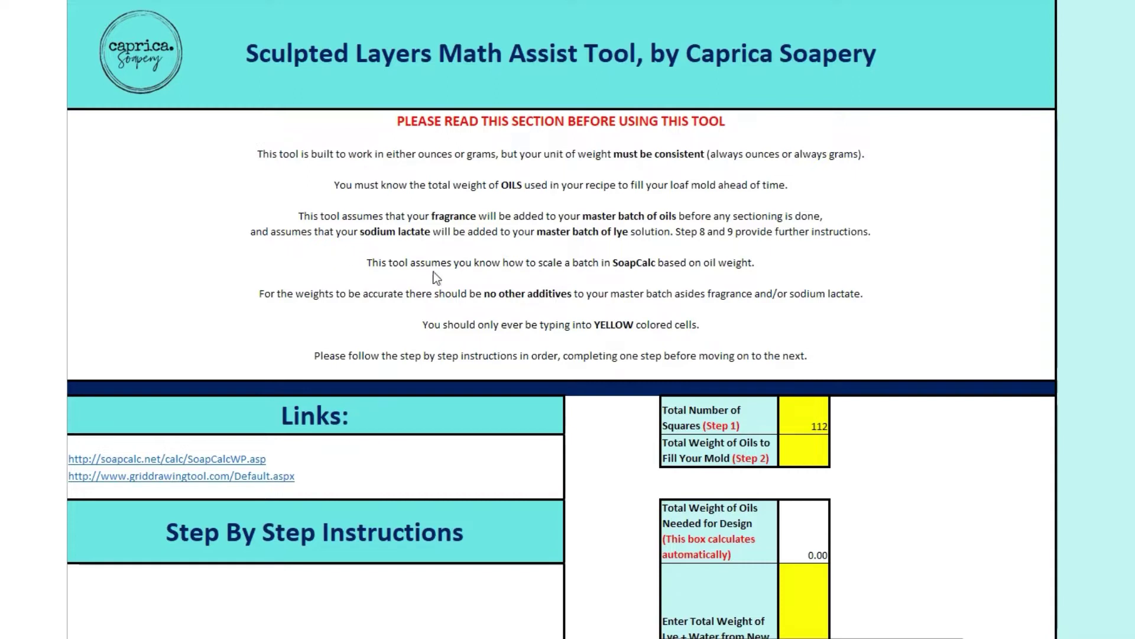
Read the tool's introduction and step-by-step instructions, and examine the sample layer drawings below the table
click(704, 304)
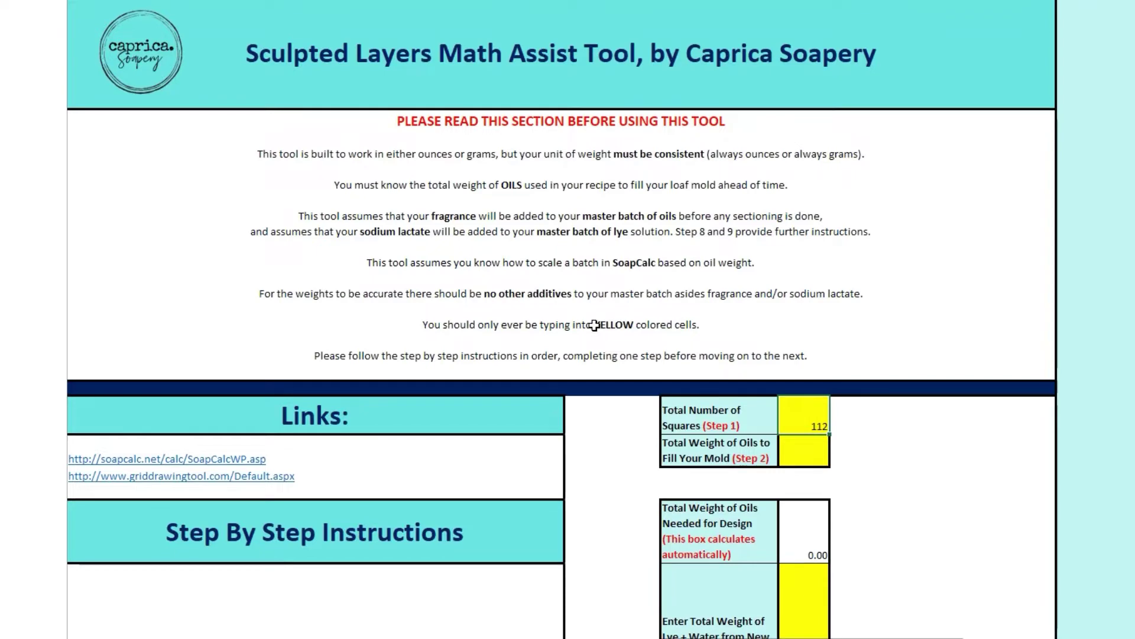
scroll(591, 322, down, 5)
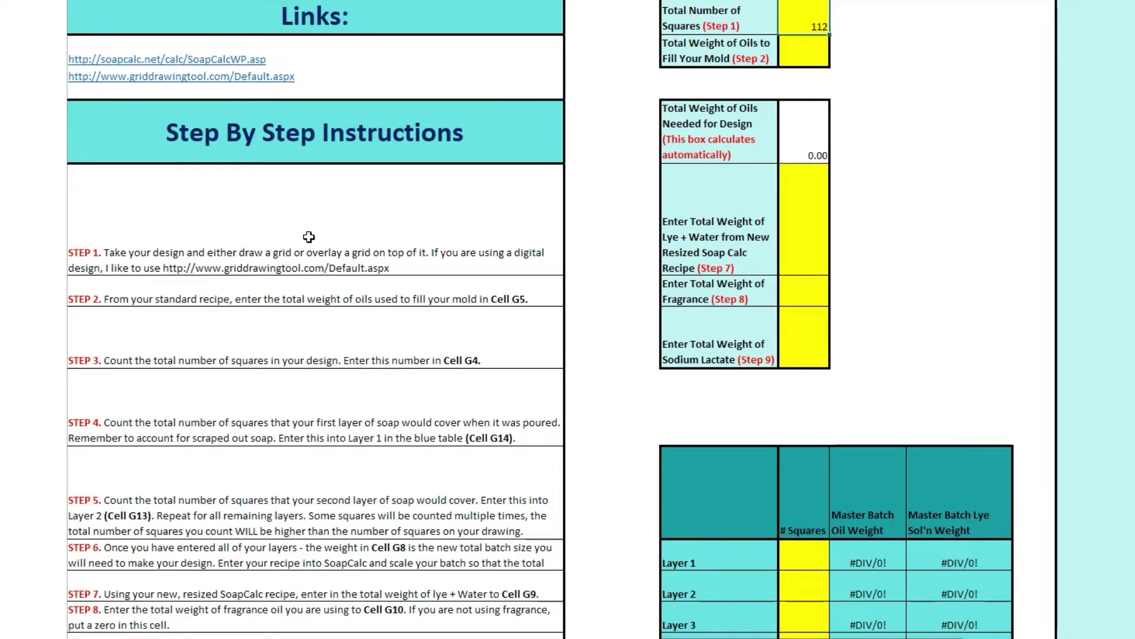
scroll(309, 237, down, 10)
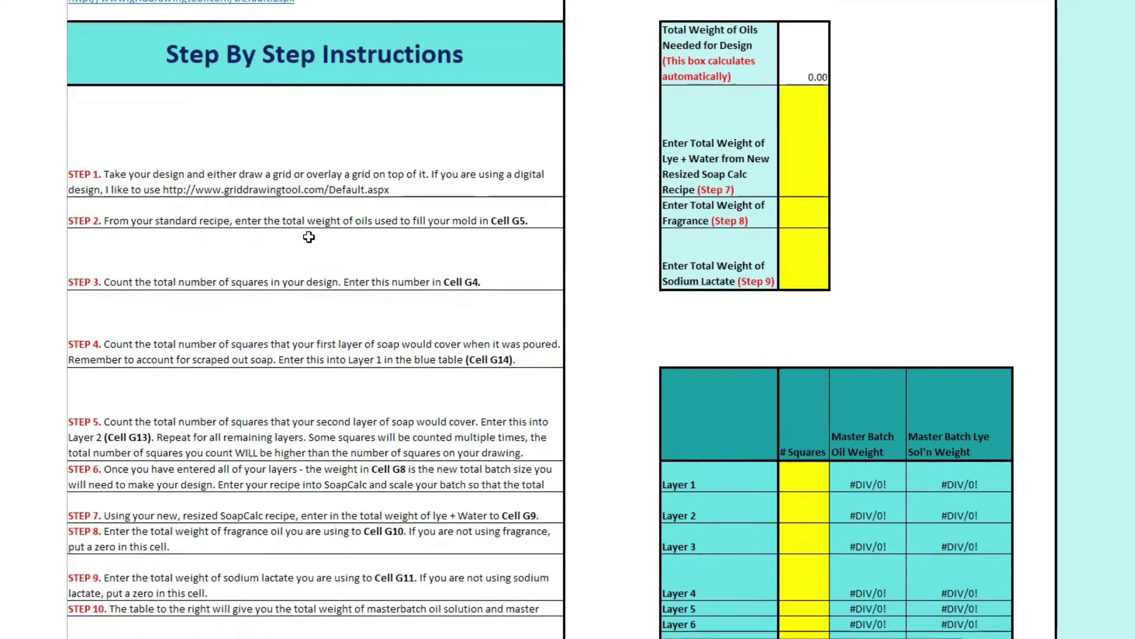
scroll(313, 244, down, 3)
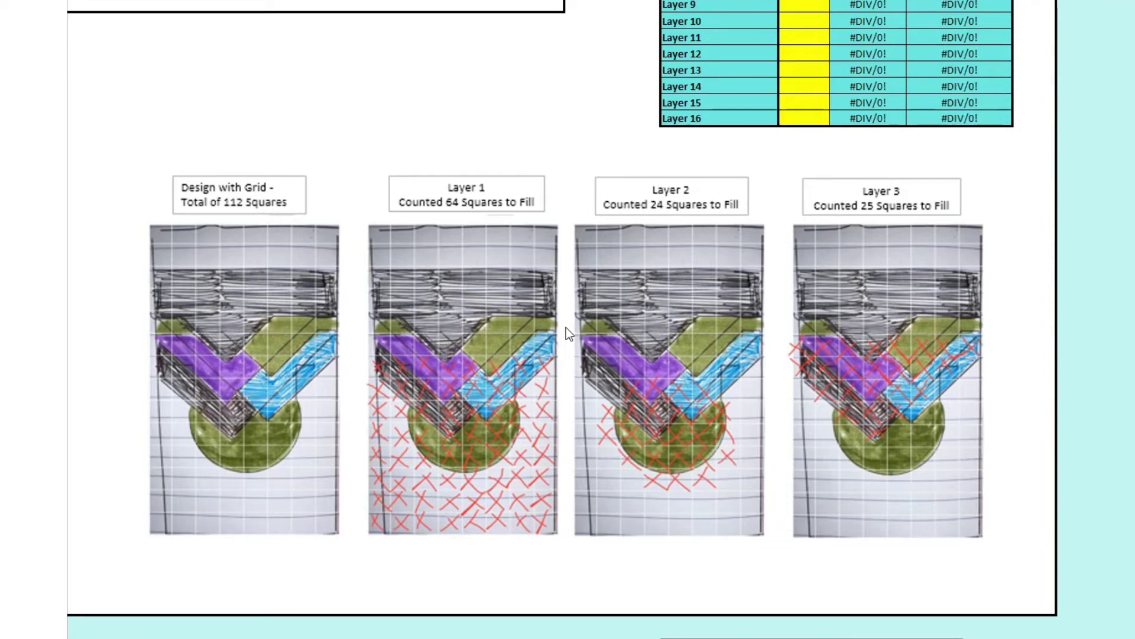
scroll(566, 328, up, 3)
scroll(566, 328, up, 10)
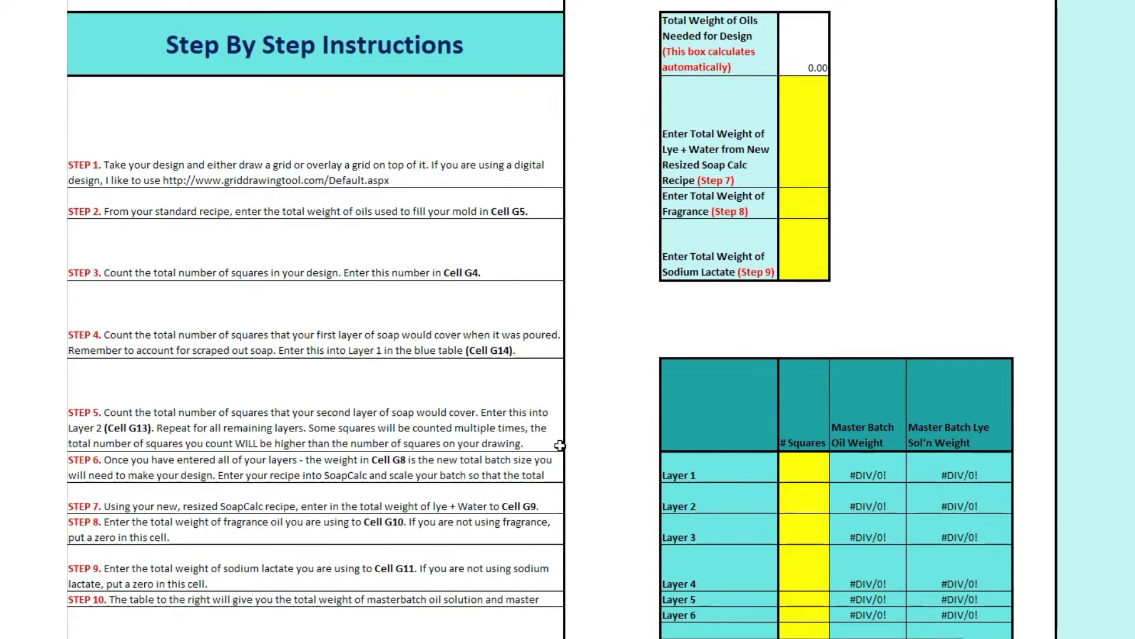
Switch to SoapCalc in the browser and look up the standard recipe's total oil weight in grams on the calculator and recipe pages
mouse_move(466, 636)
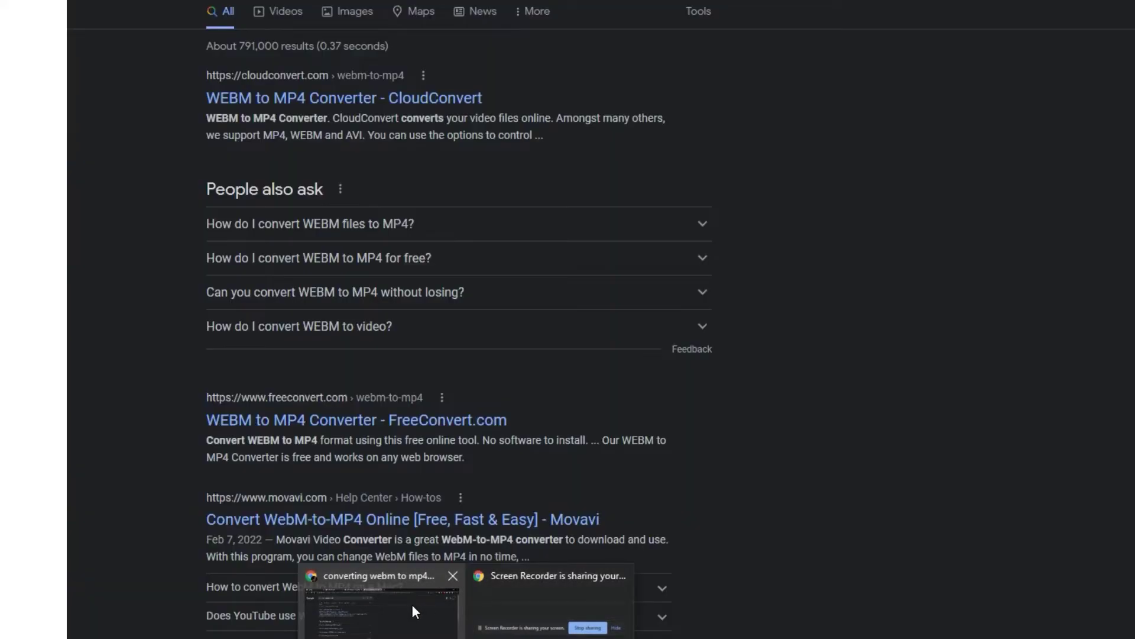
click(412, 604)
click(94, 11)
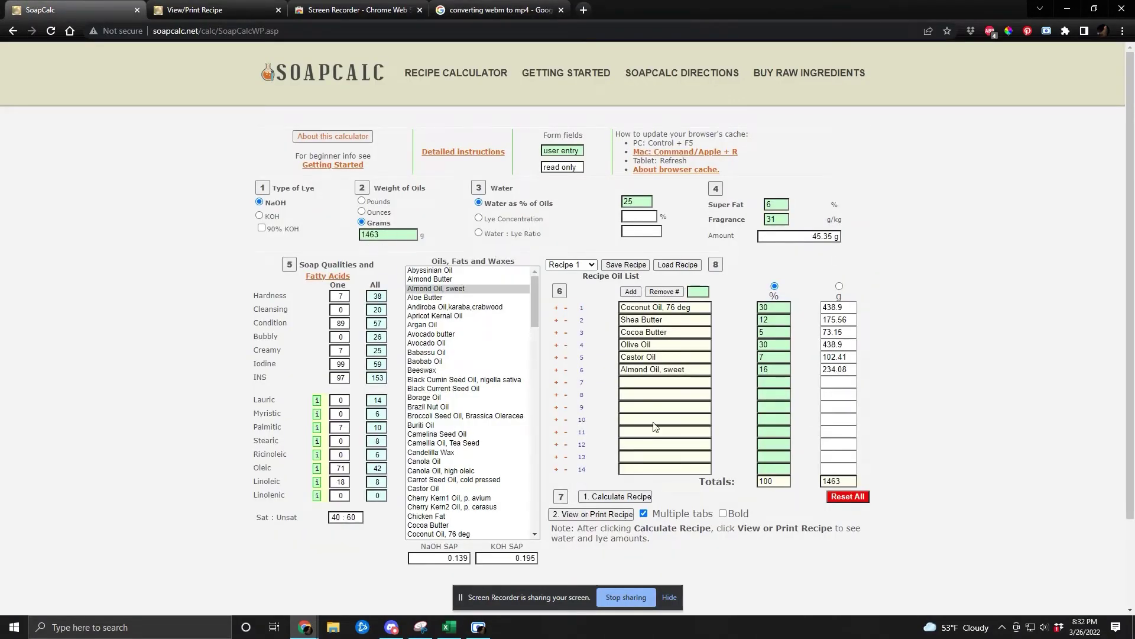
drag(367, 235, 360, 242)
key(End)
key(shift+Left)
key(shift+Left)
click(198, 10)
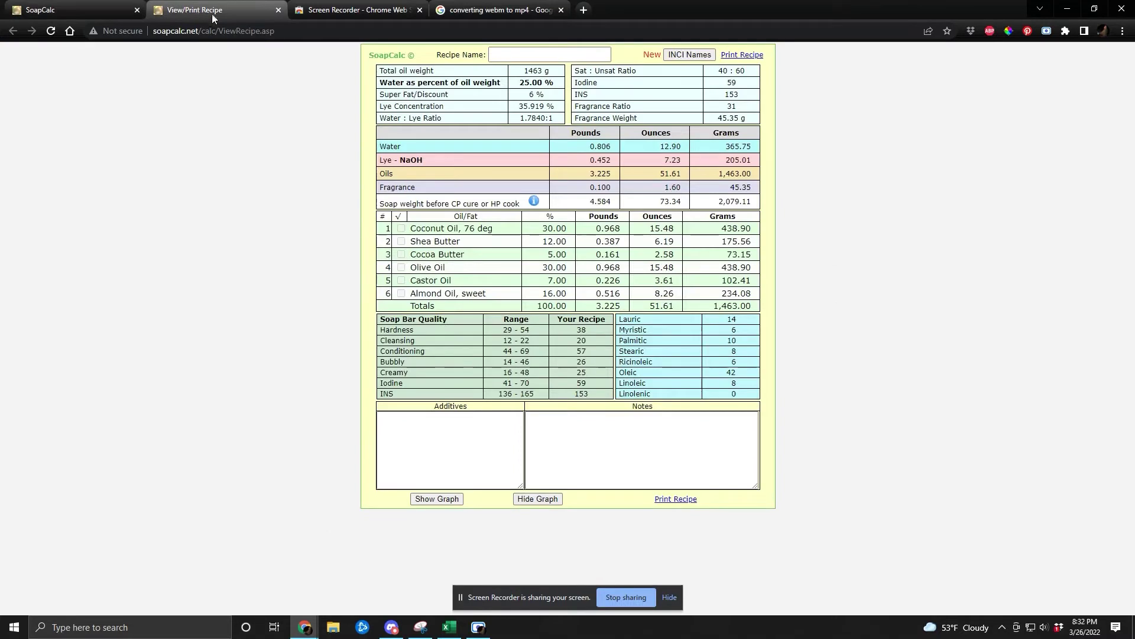
drag(710, 306, 755, 312)
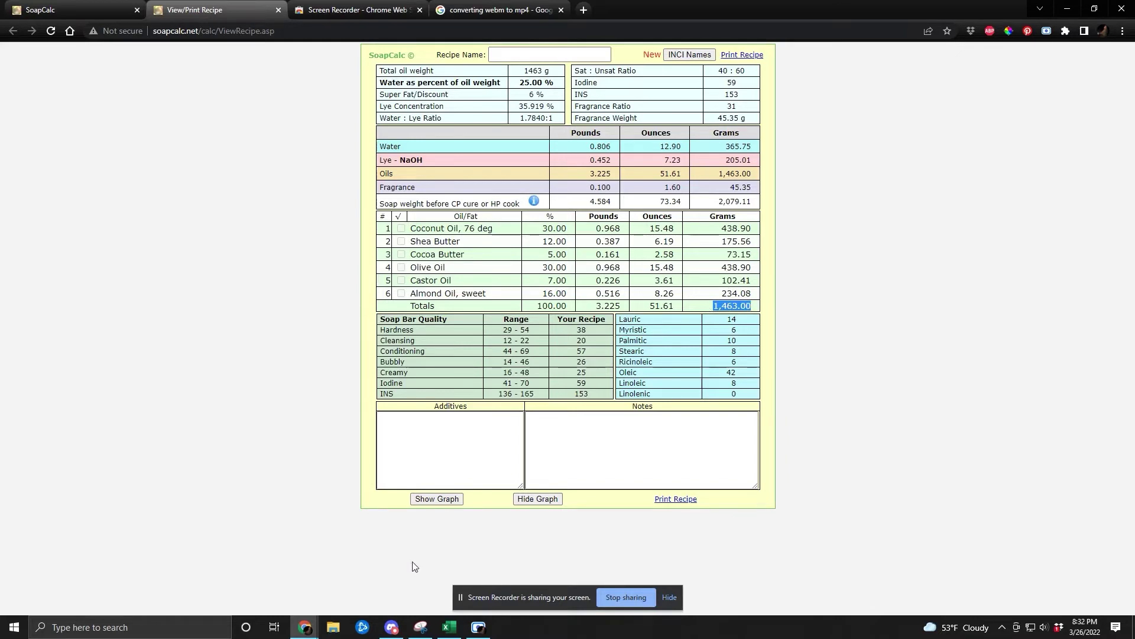
Return to the Excel workbook and enter 1463 as the total weight of oils to fill the mold
click(451, 627)
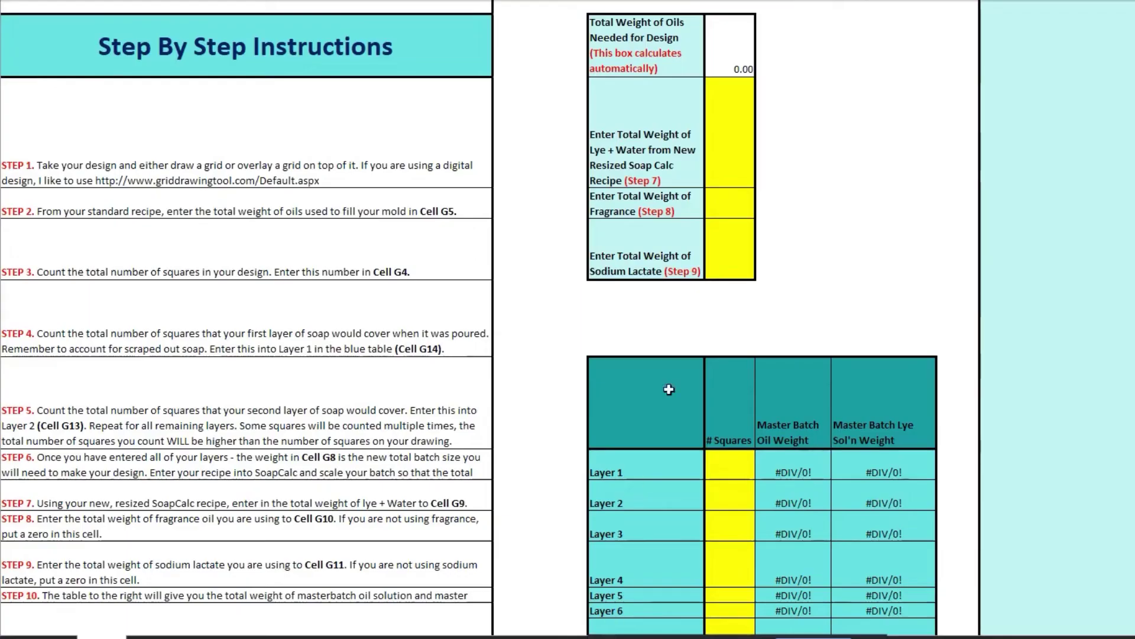
scroll(715, 115, up, 5)
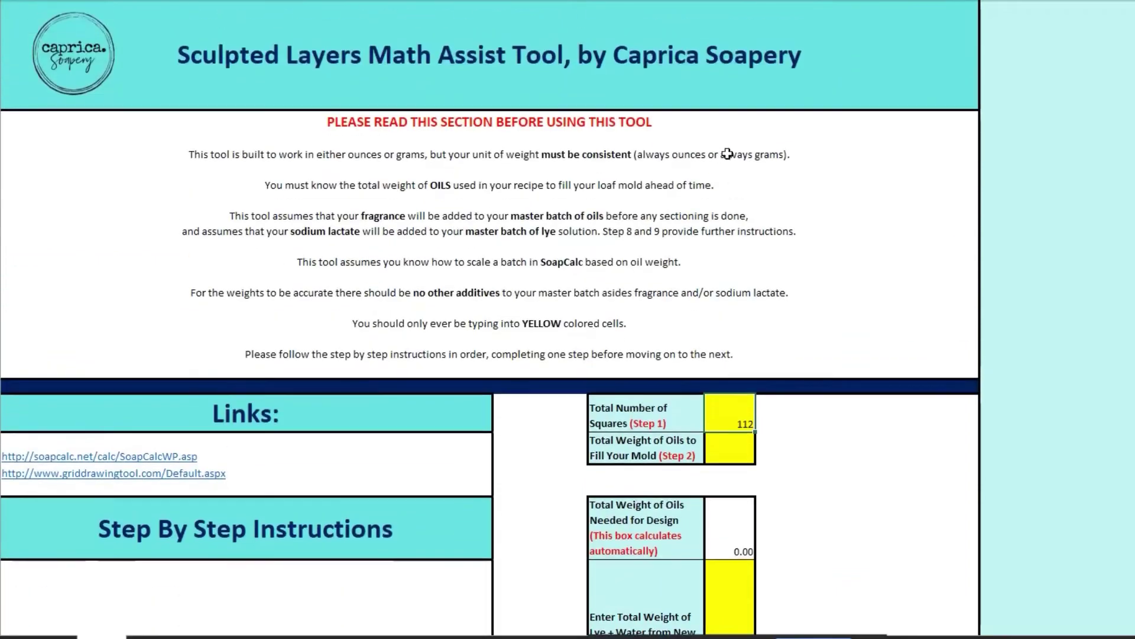
click(728, 448)
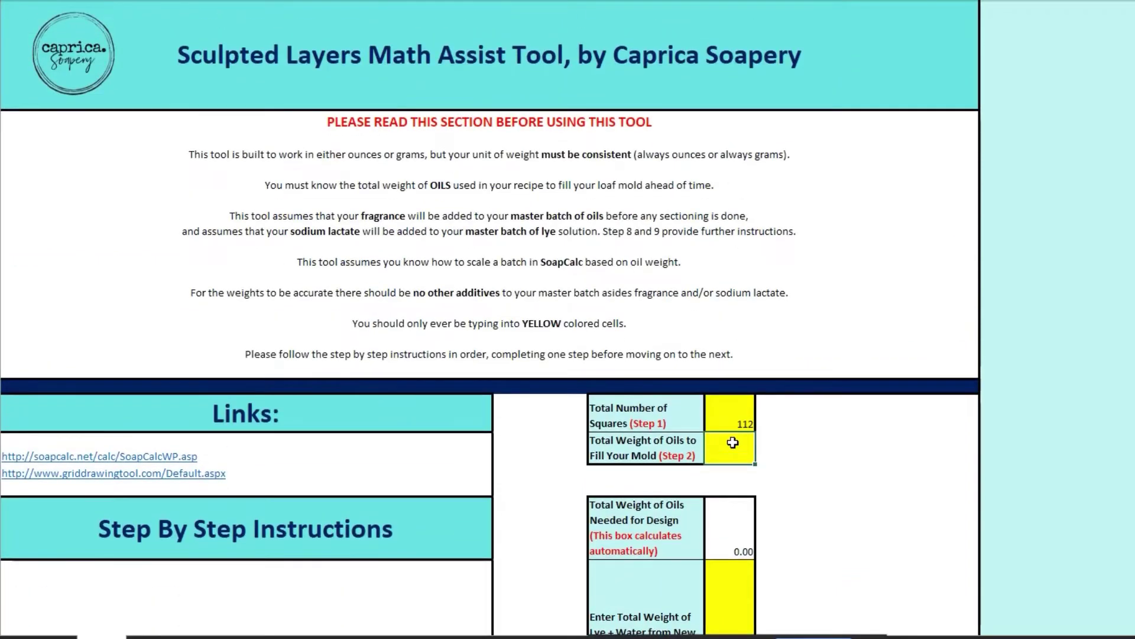
text(1463)
key(Return)
Check the design's grid and Layer 1 drawing, and enter 64 as the number of squares for Layer 1
scroll(176, 285, down, 5)
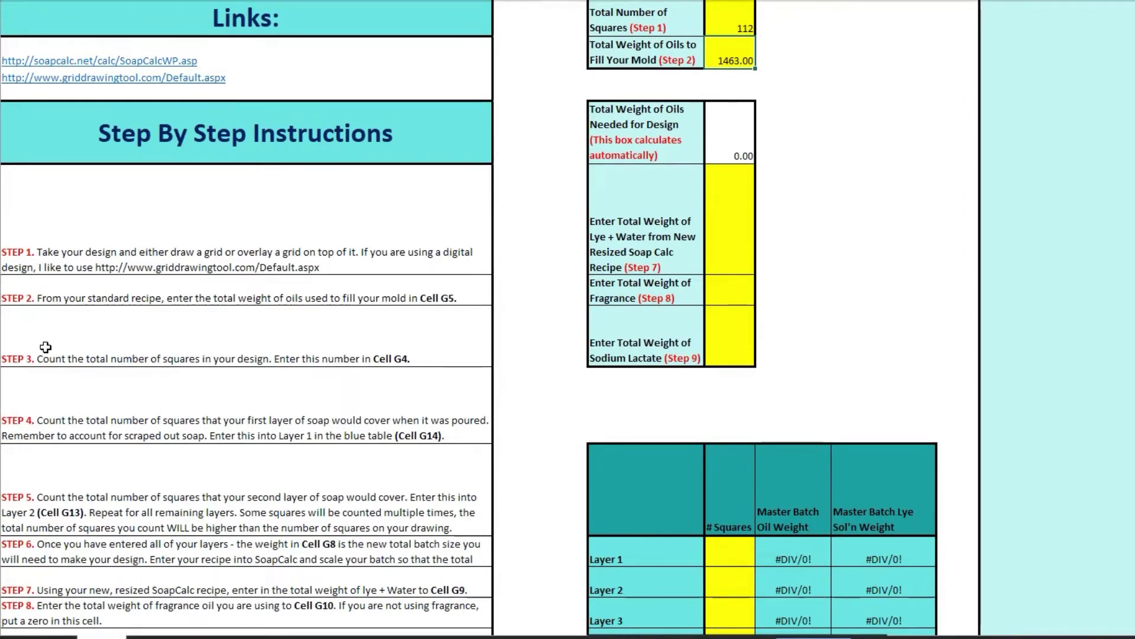
scroll(46, 347, down, 10)
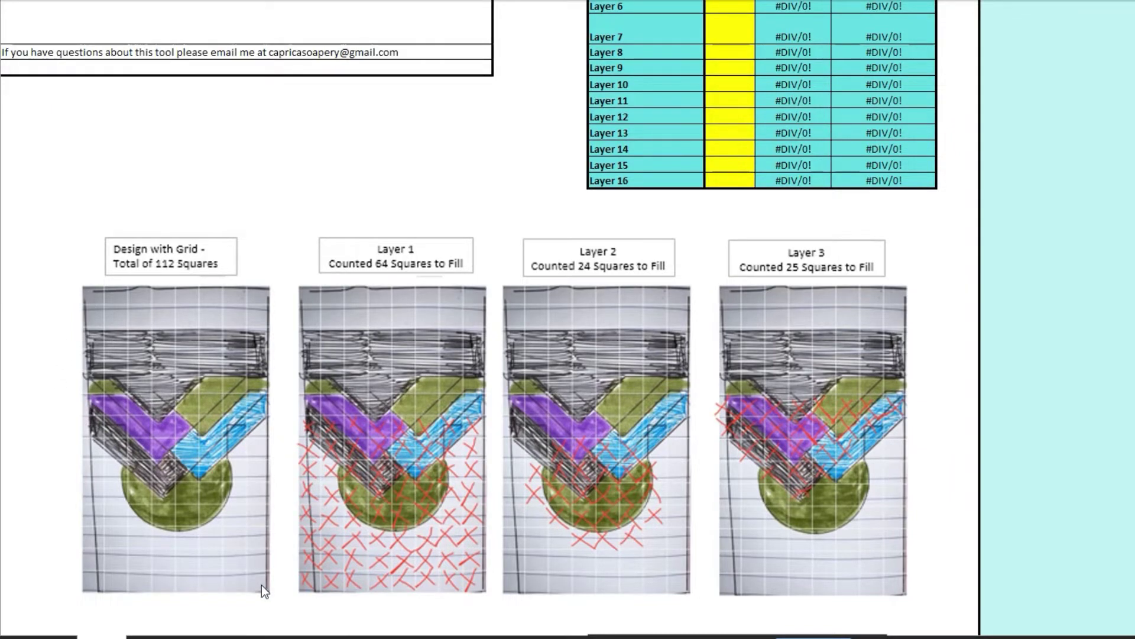
scroll(224, 453, up, 20)
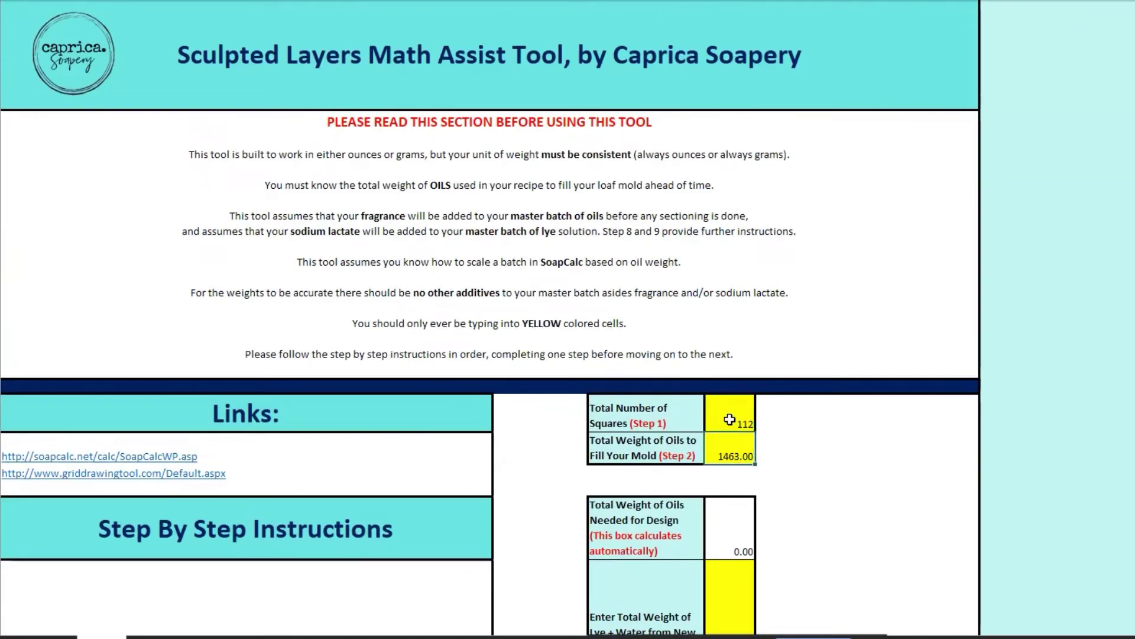
scroll(545, 391, down, 5)
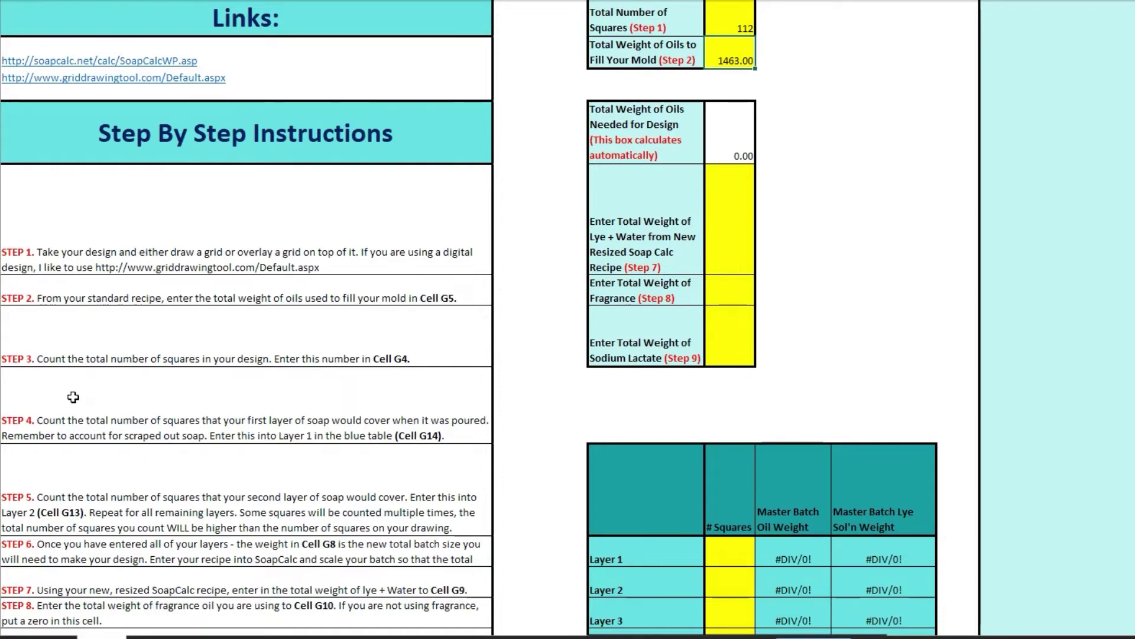
scroll(72, 396, down, 4)
scroll(74, 398, down, 12)
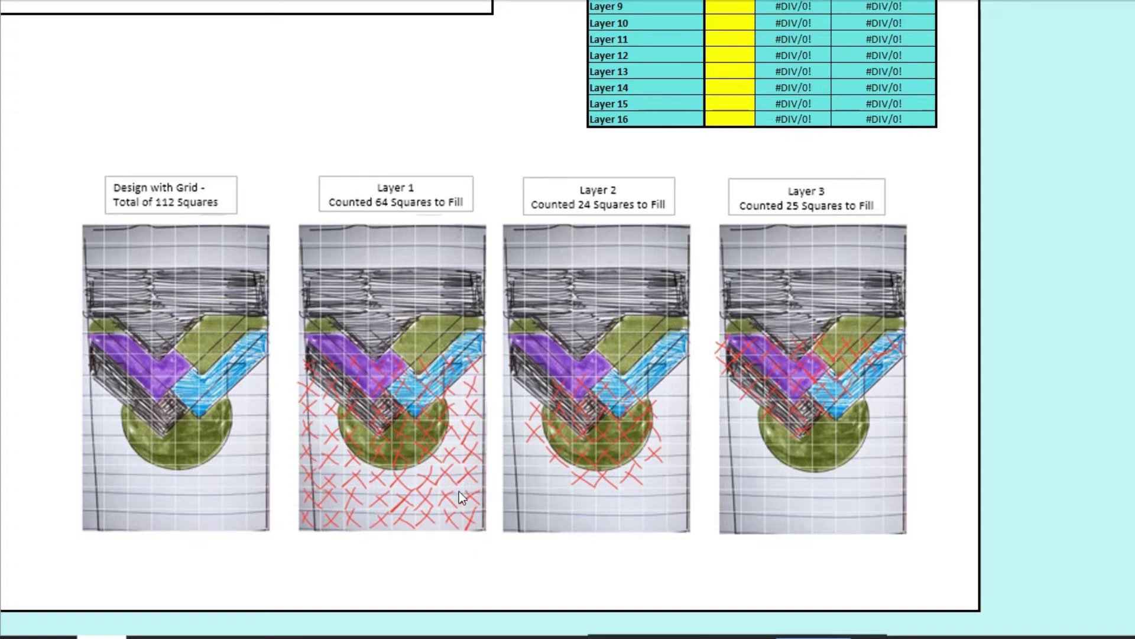
scroll(459, 491, up, 6)
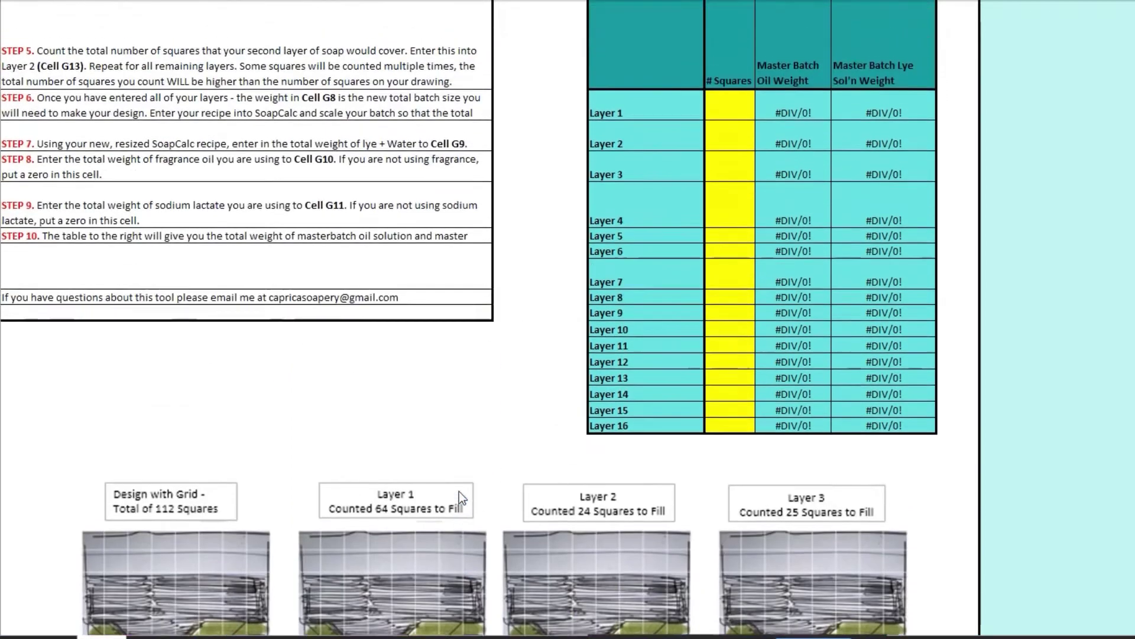
click(733, 102)
text(64)
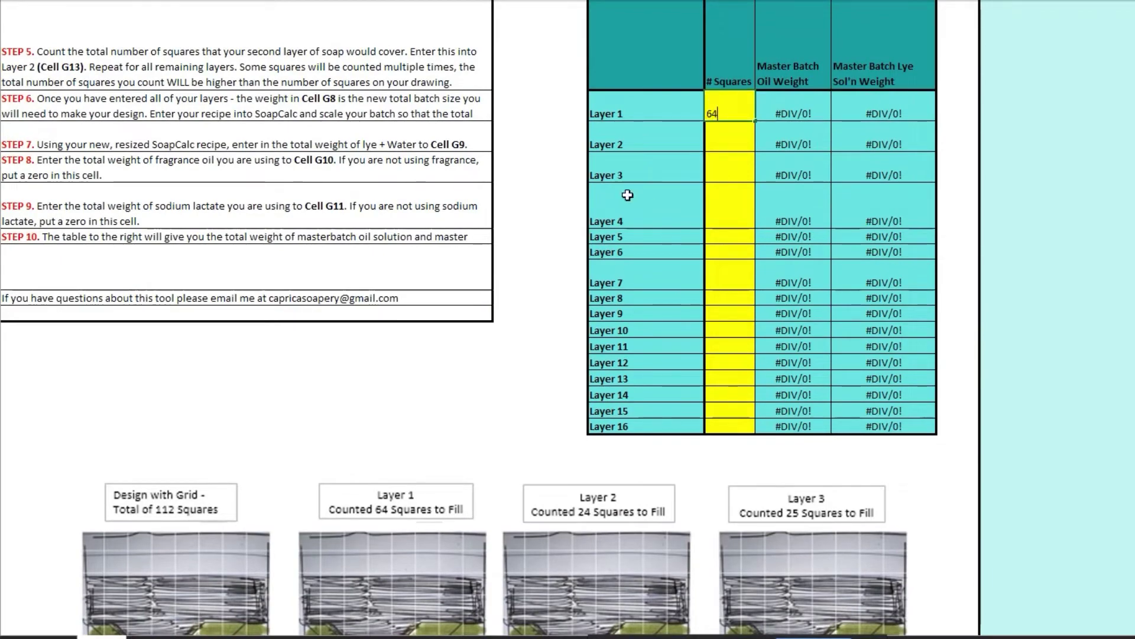
key(Return)
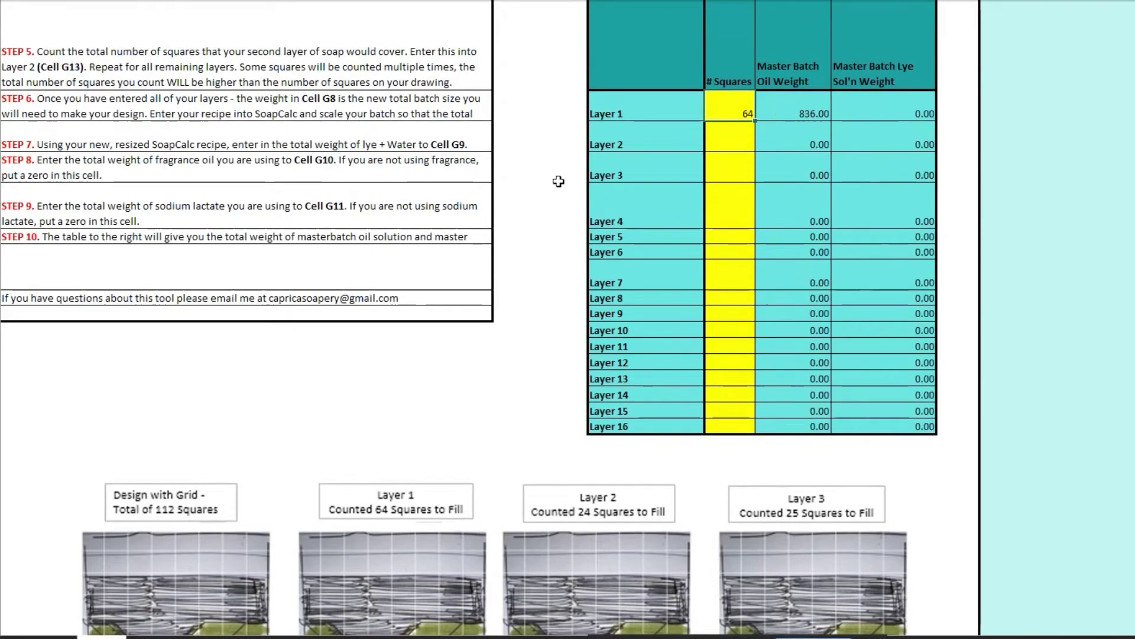
Enter 24 as the number of squares for Layer 2, following the Layer 2 drawing's count
scroll(446, 130, up, 3)
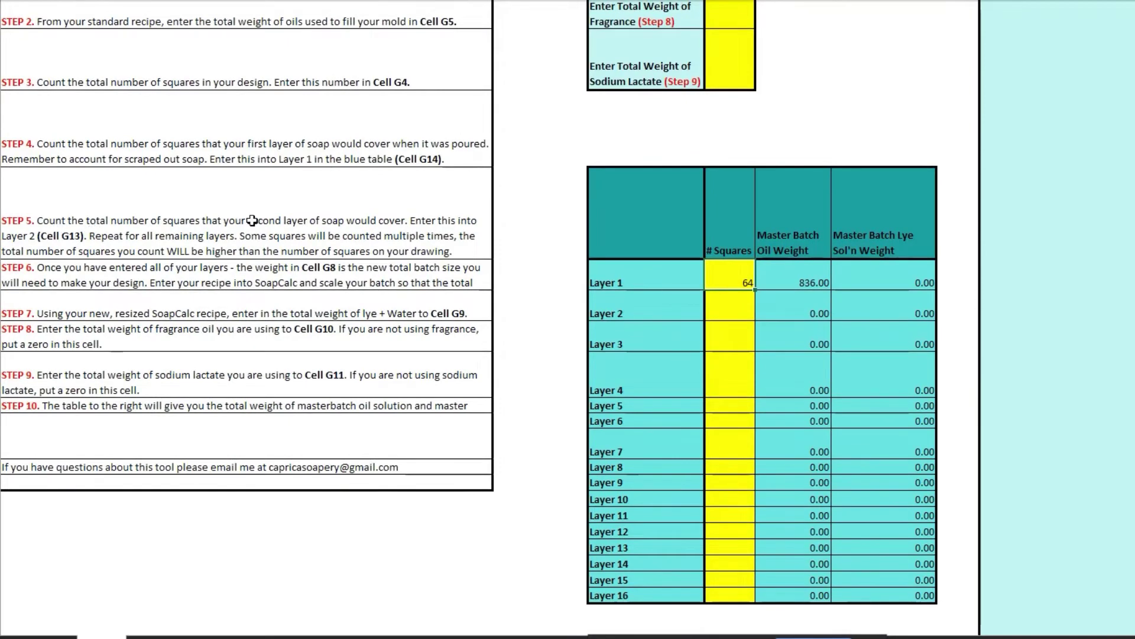
click(736, 304)
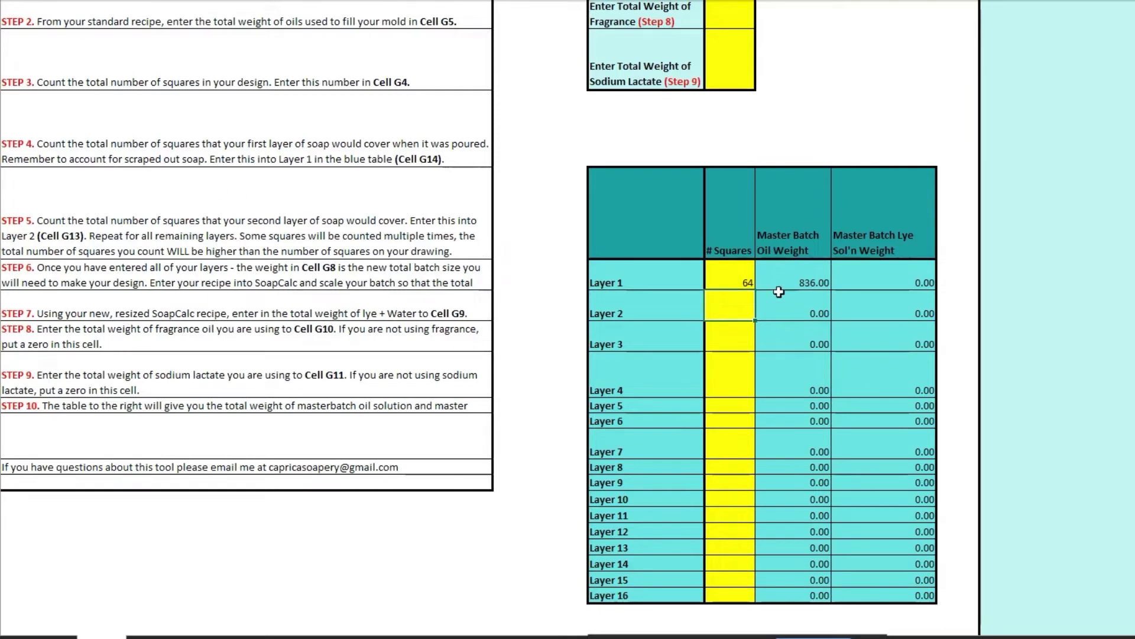
scroll(525, 200, down, 10)
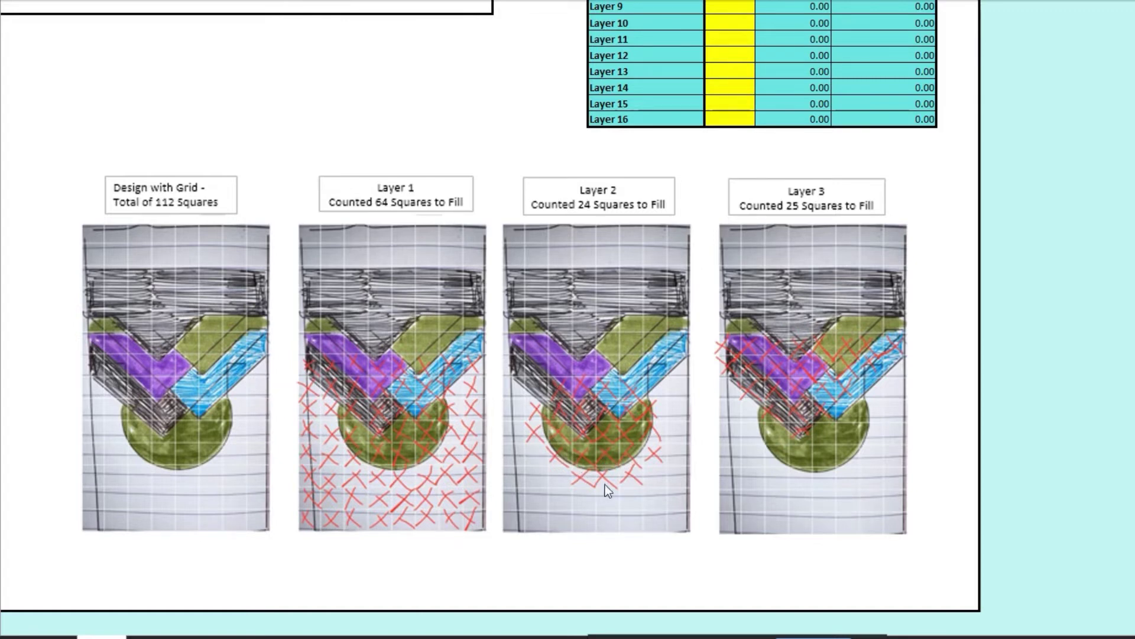
scroll(624, 395, up, 3)
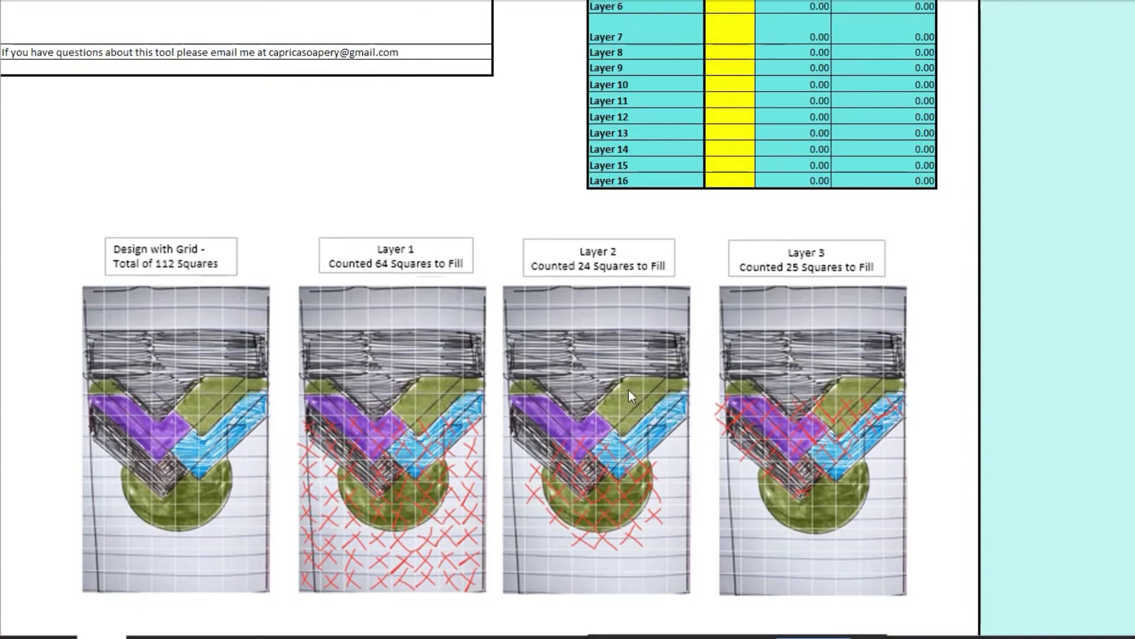
scroll(691, 169, up, 3)
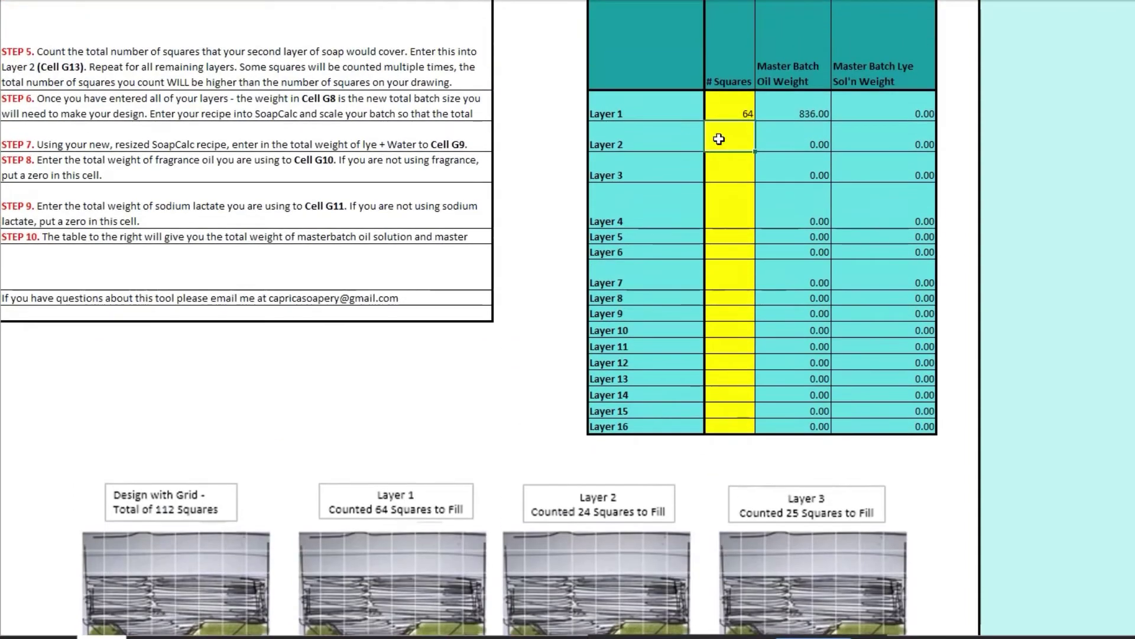
text(24)
key(Return)
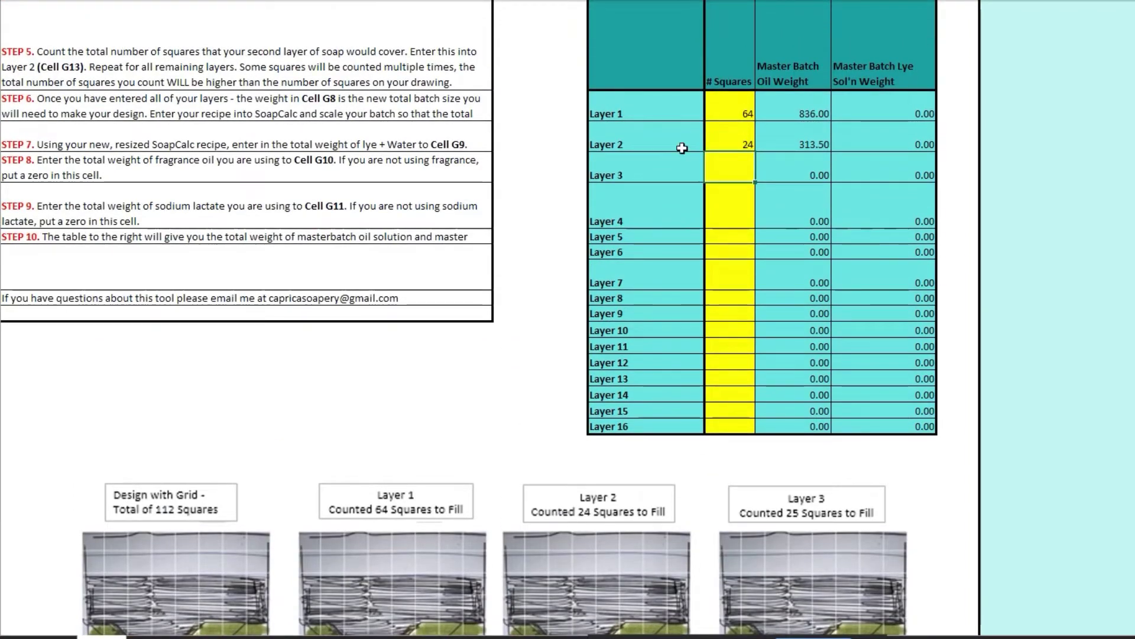
Enter 25 as the number of squares for Layer 3, following the Layer 3 drawing's count
scroll(663, 155, down, 5)
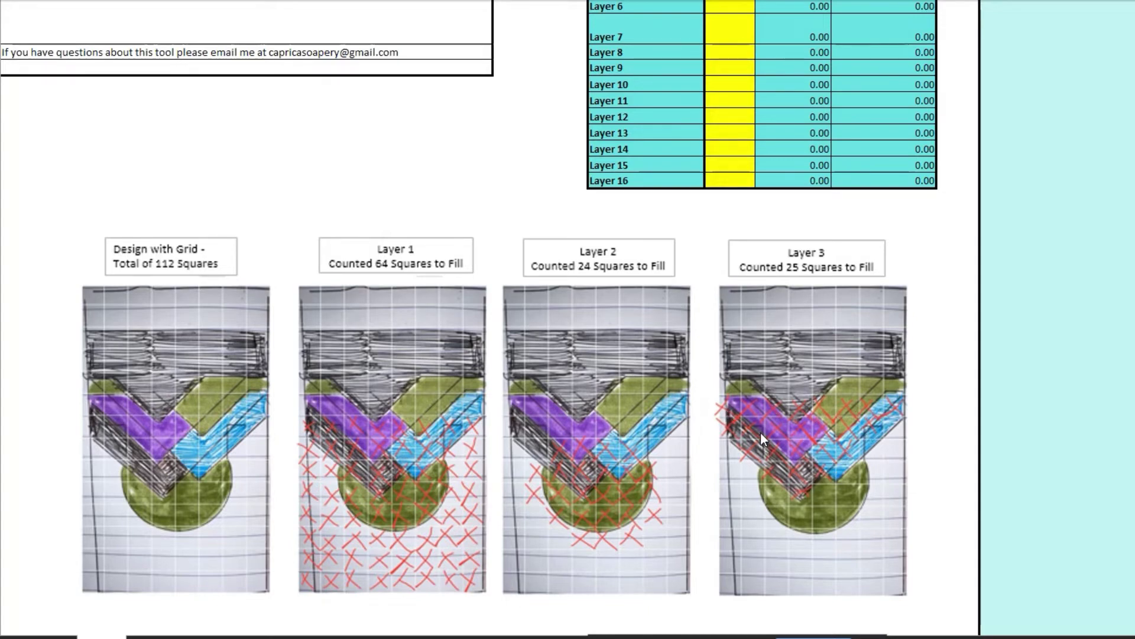
scroll(761, 433, up, 2)
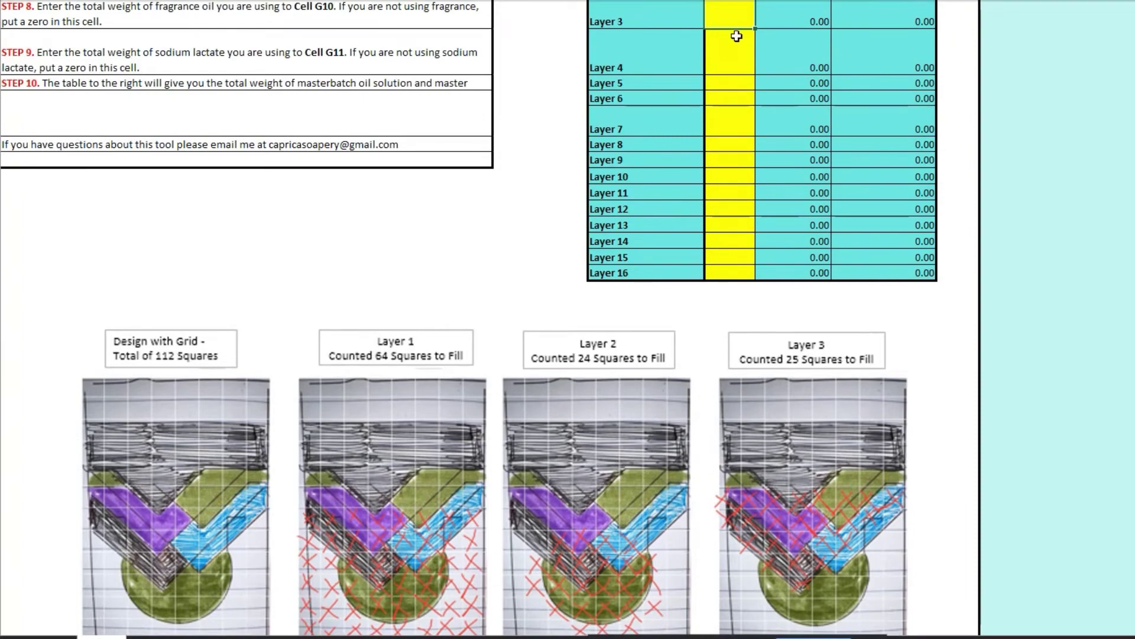
scroll(756, 112, up, 3)
text(25)
key(Return)
Enter the square counts for Layers 4 to 8 as 24, 13, 15, 31 and 16
scroll(721, 177, down, 3)
scroll(722, 177, down, 3)
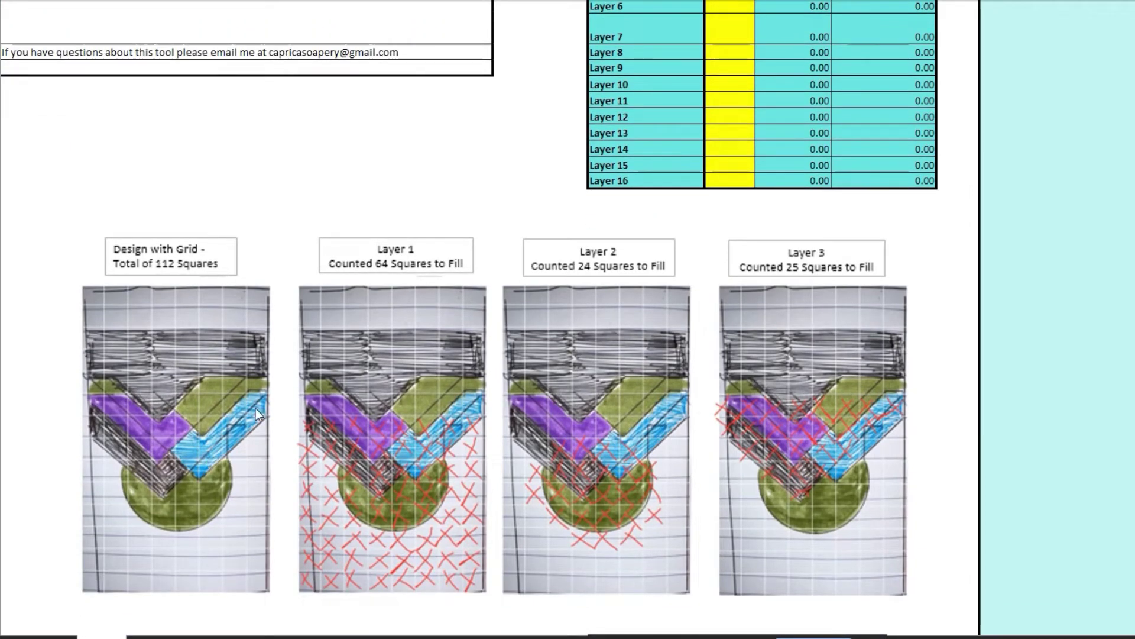
scroll(255, 408, up, 10)
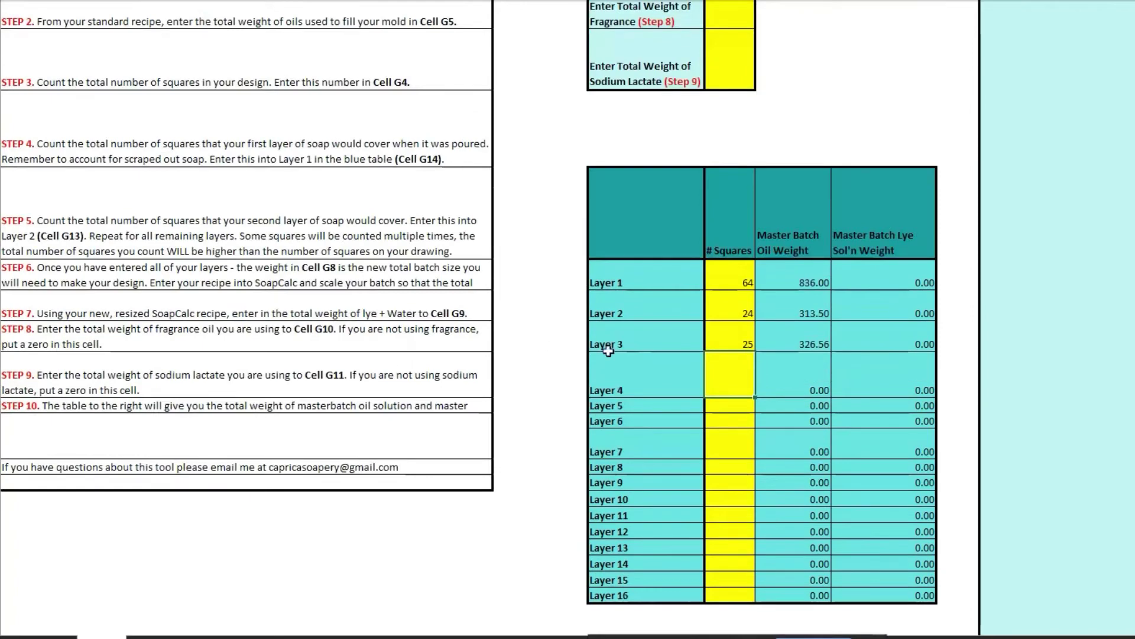
text(24)
key(Return)
text(13)
key(Return)
text(15)
key(Return)
text(31)
key(Return)
text(16)
key(Return)
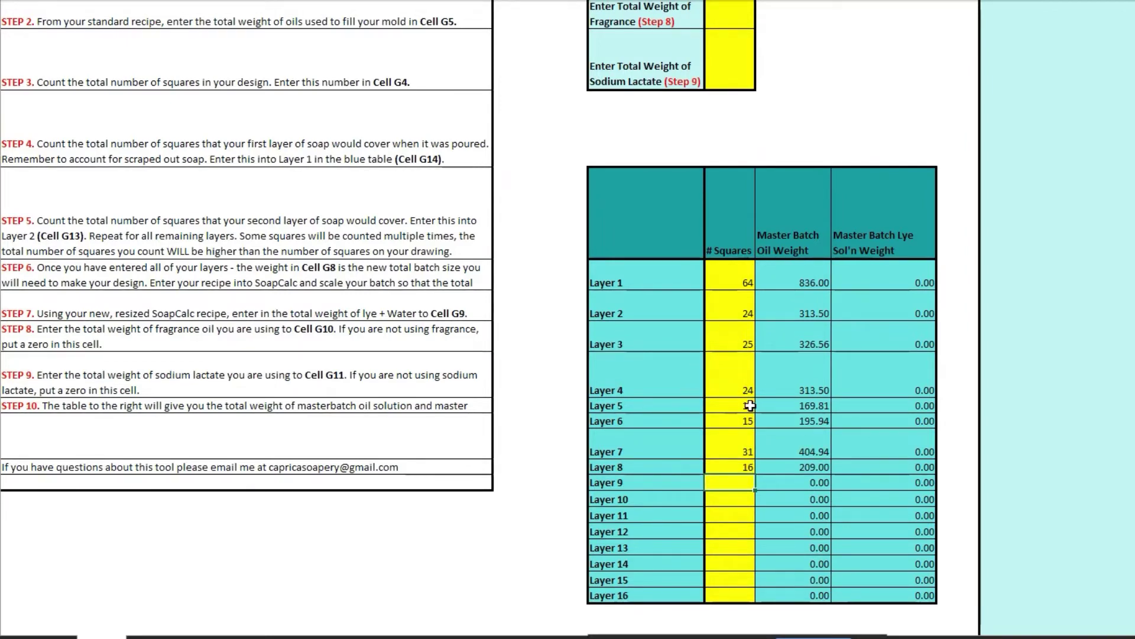
Highlight the unused square-count cells for Layers 9 to 16 and check the total weight of oils needed for the design
scroll(750, 405, down, 2)
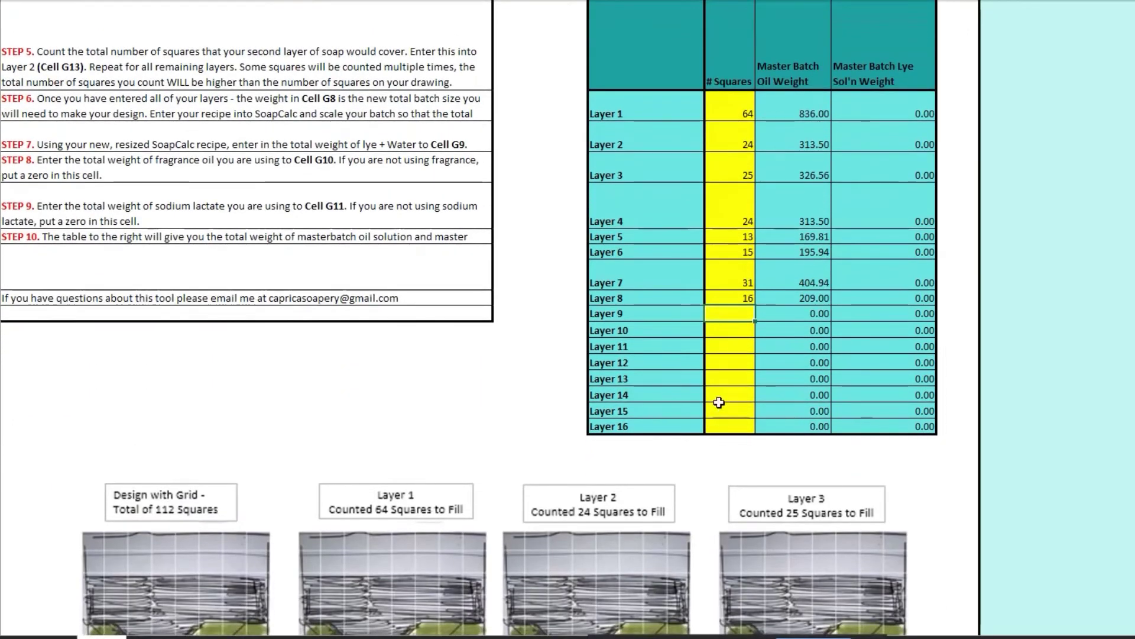
drag(735, 317, 734, 426)
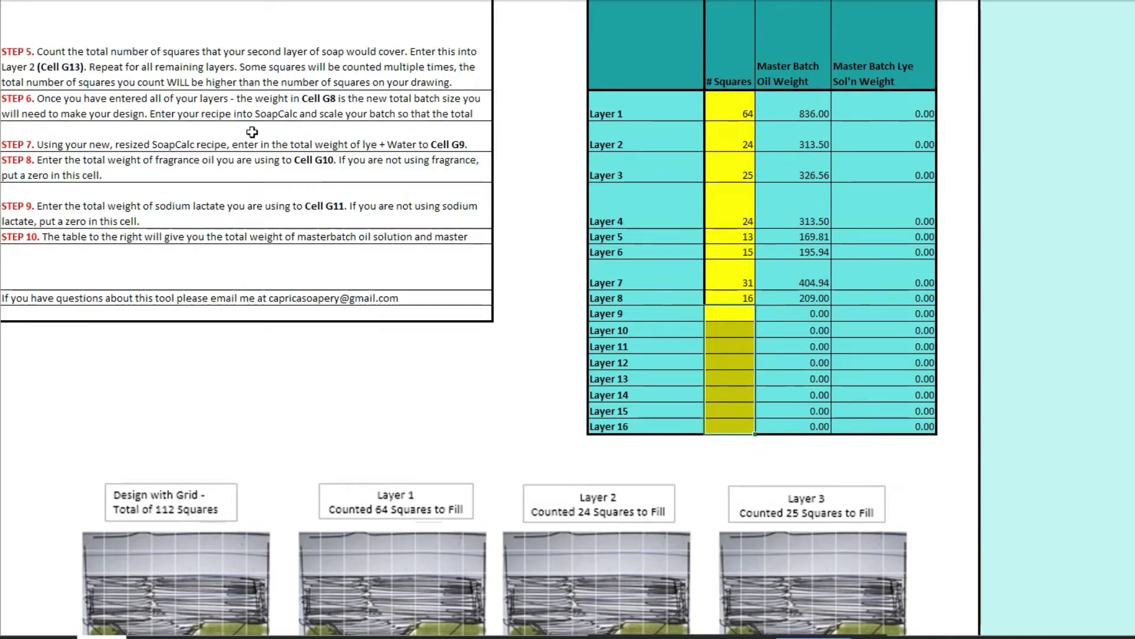
scroll(236, 135, up, 7)
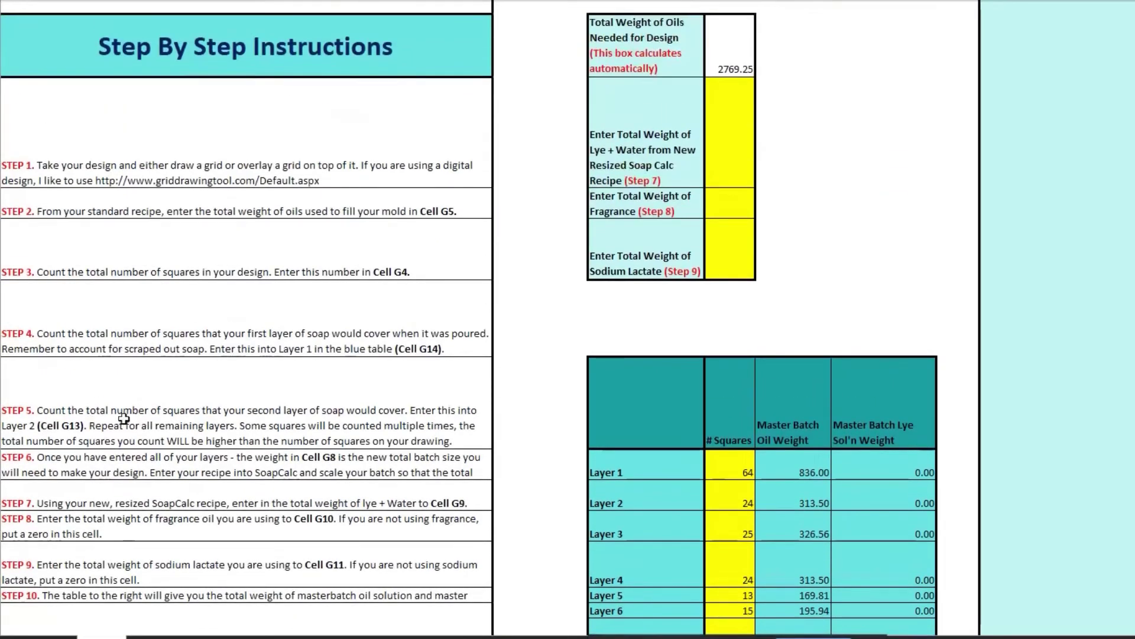
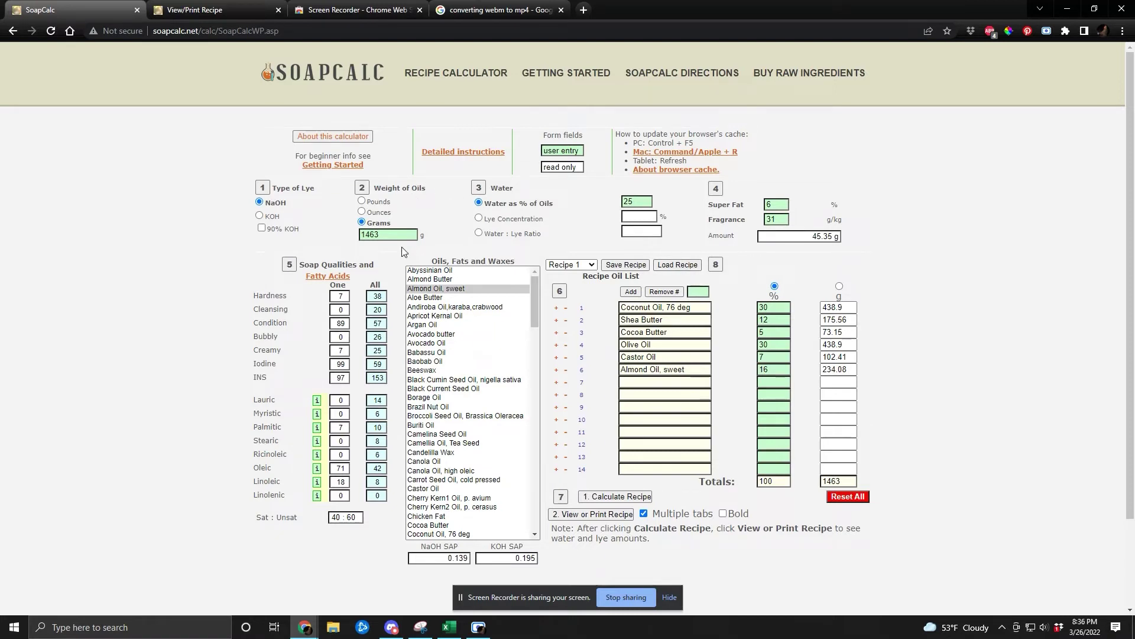
Set the water as percent of oils to 25 in the SoapCalc recipe
key(Tab)
key(Tab)
text(38)
double_click(637, 201)
text(25)
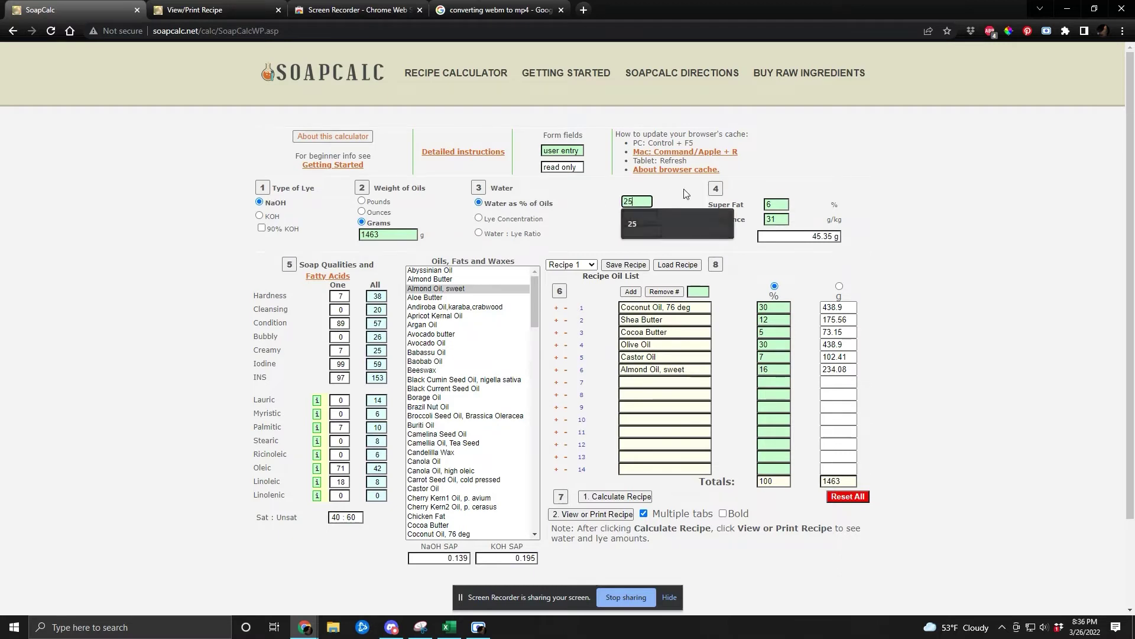
click(684, 193)
Set the fragrance ratio to 0 g/kg, leave the super fat at 6%, and recalculate the recipe
double_click(768, 203)
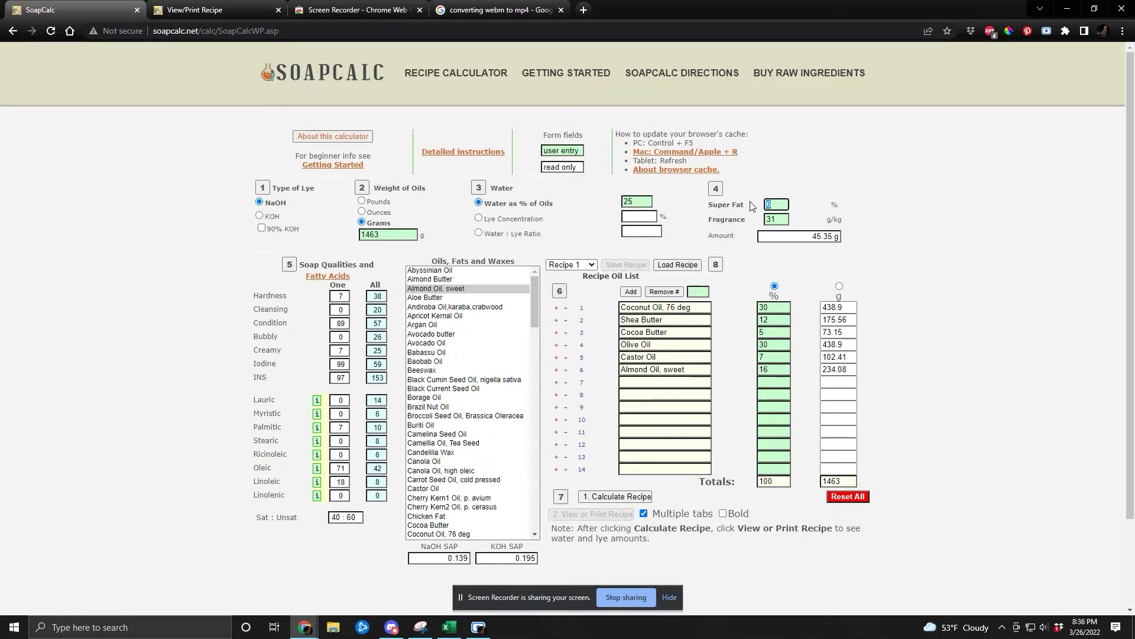
double_click(784, 219)
text(0)
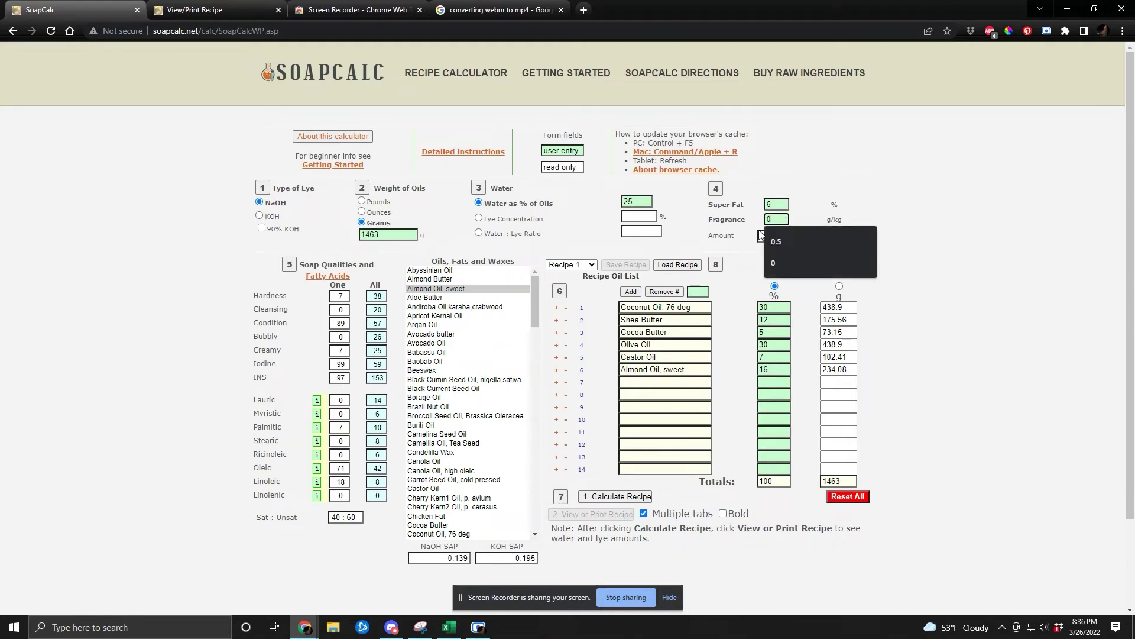
click(927, 267)
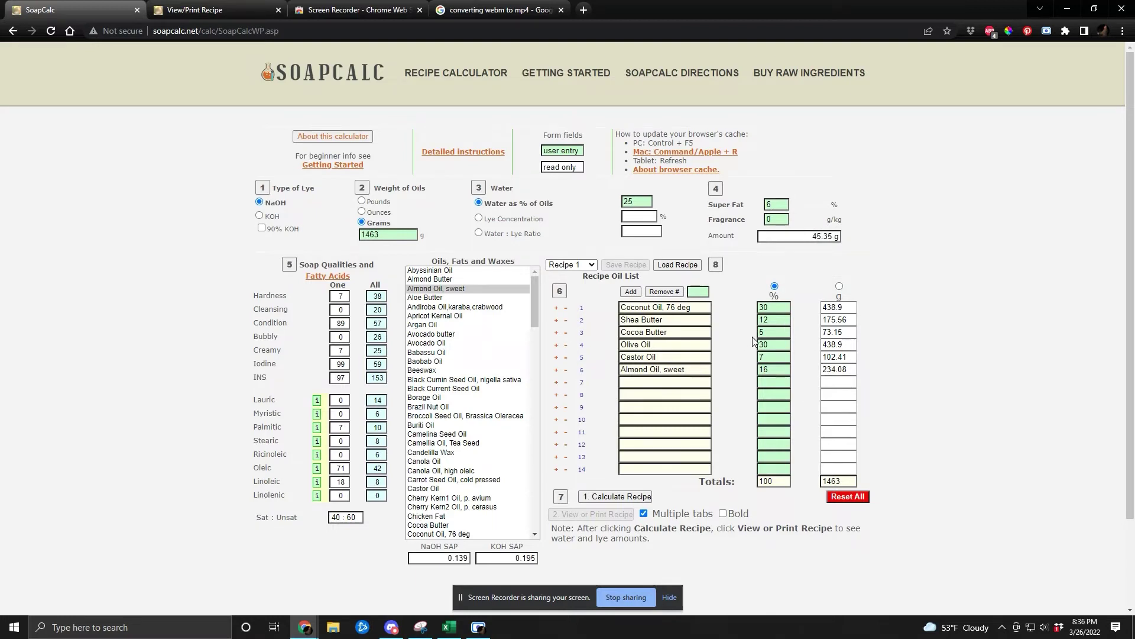
click(626, 499)
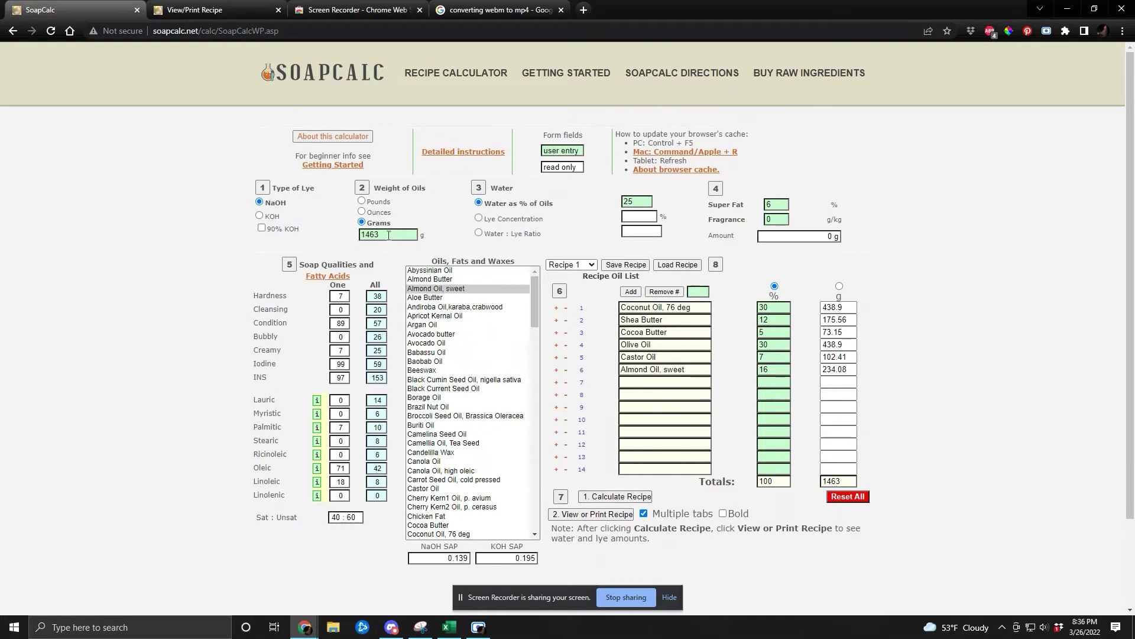
Set the recipe's oil weight to 2770 grams, recalculate it and open the printable recipe view
drag(379, 235, 360, 235)
text(2770)
click(608, 500)
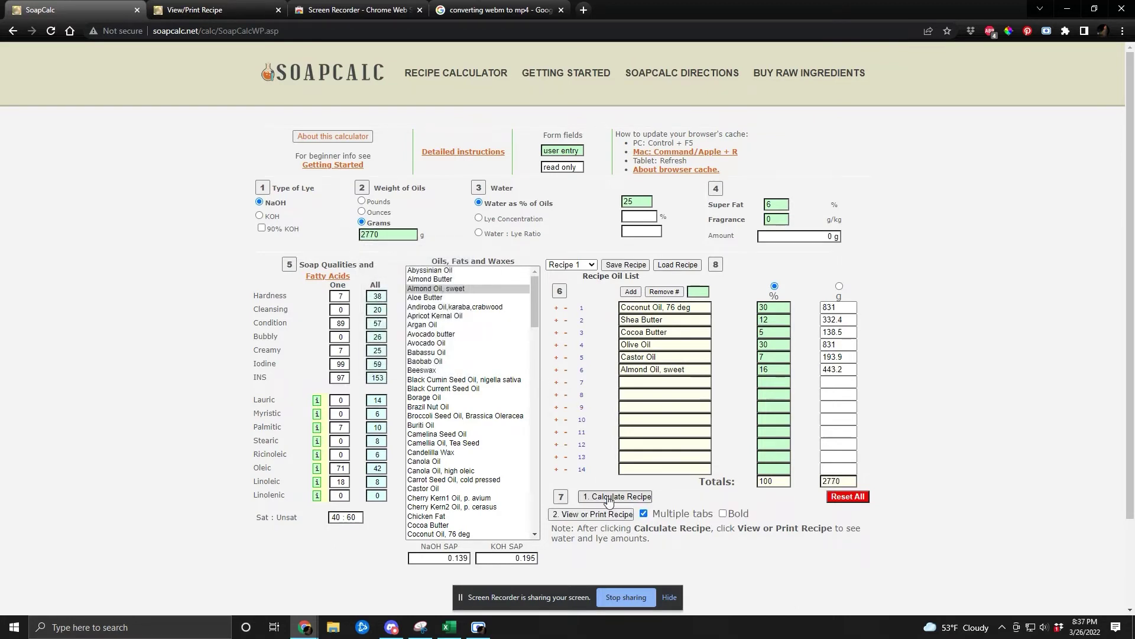
click(609, 514)
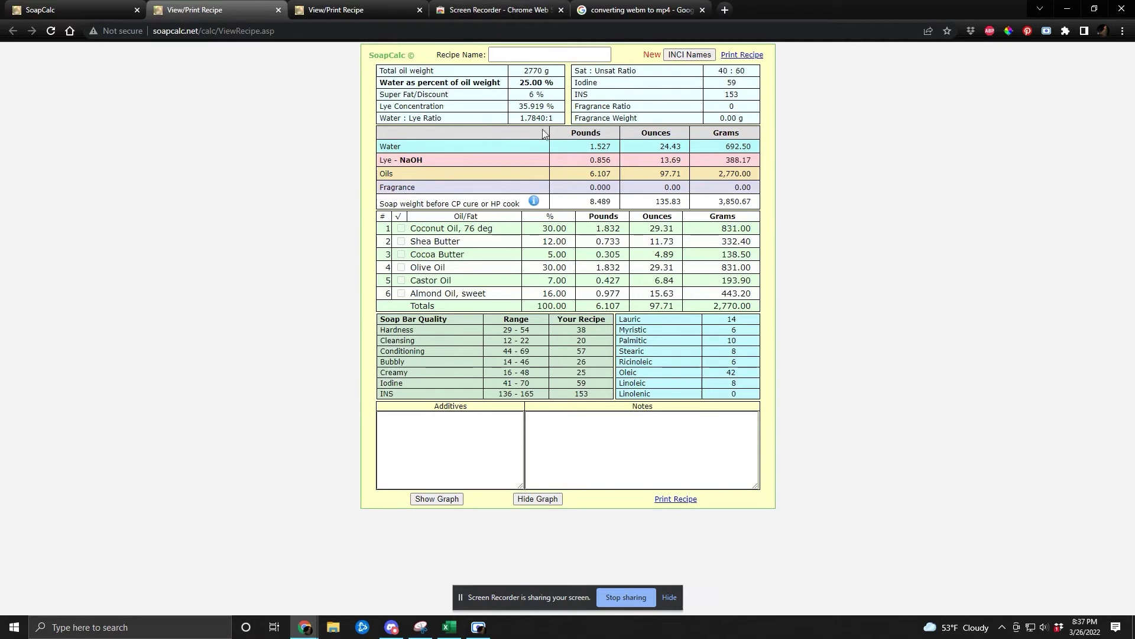
Compare the total oil weights in grams between the resized recipe and the original recipe, ending on the resized one
click(536, 56)
drag(754, 312, 708, 309)
click(715, 306)
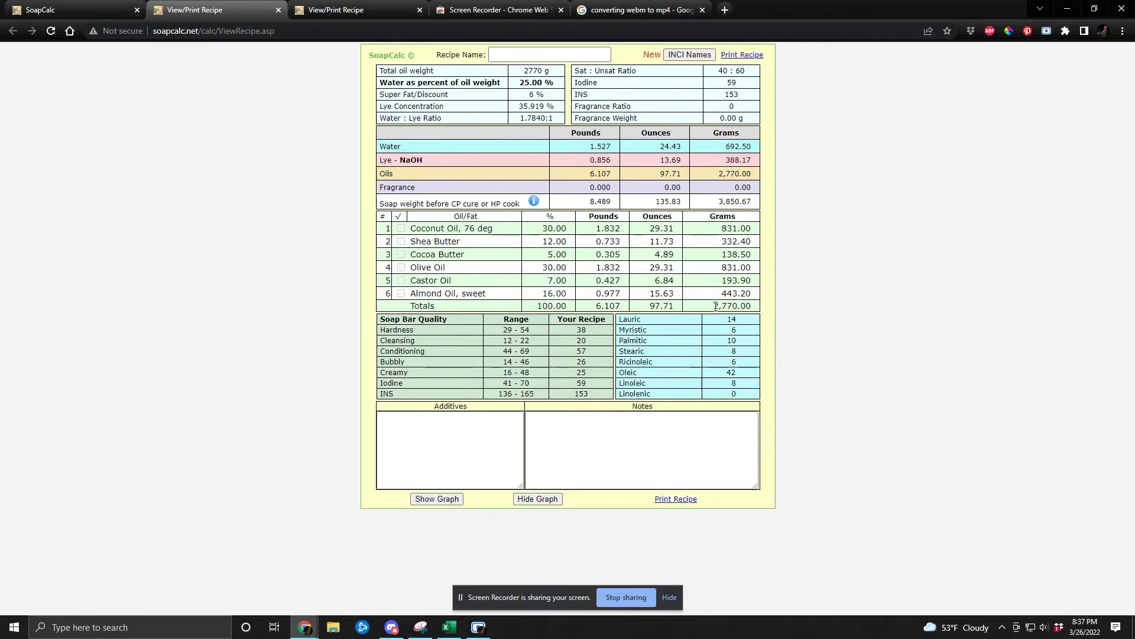
click(322, 12)
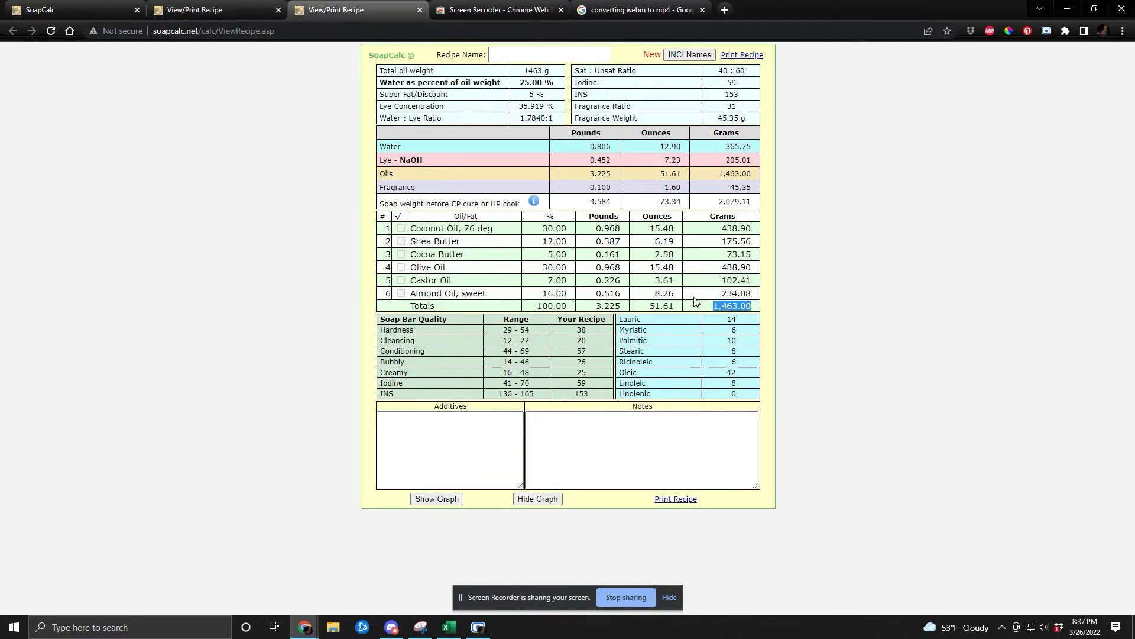
click(731, 305)
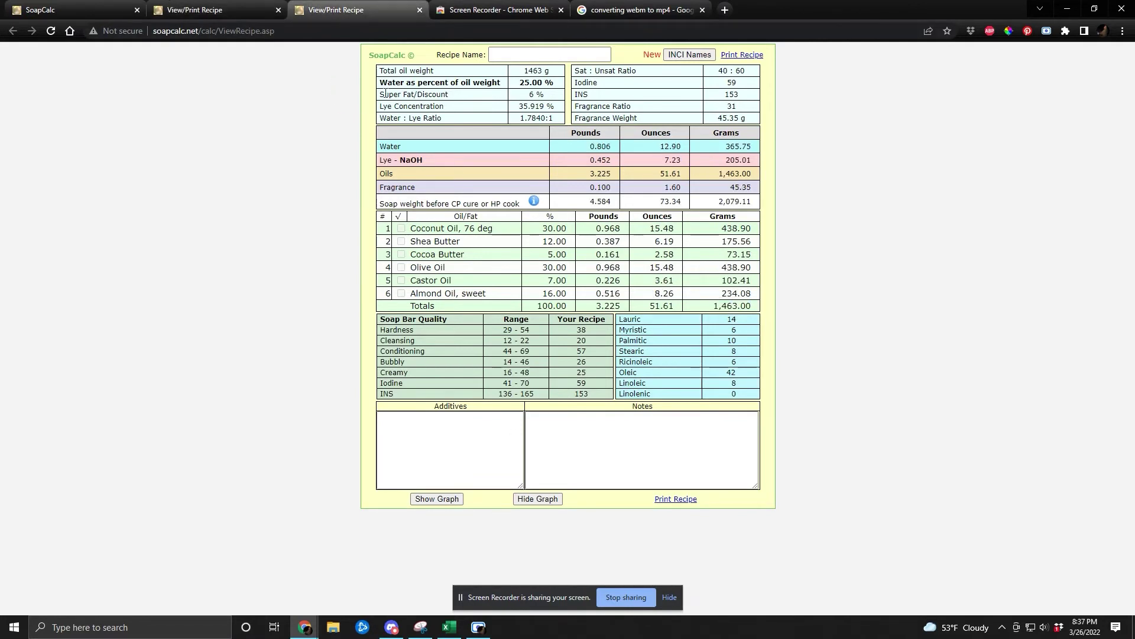
click(245, 11)
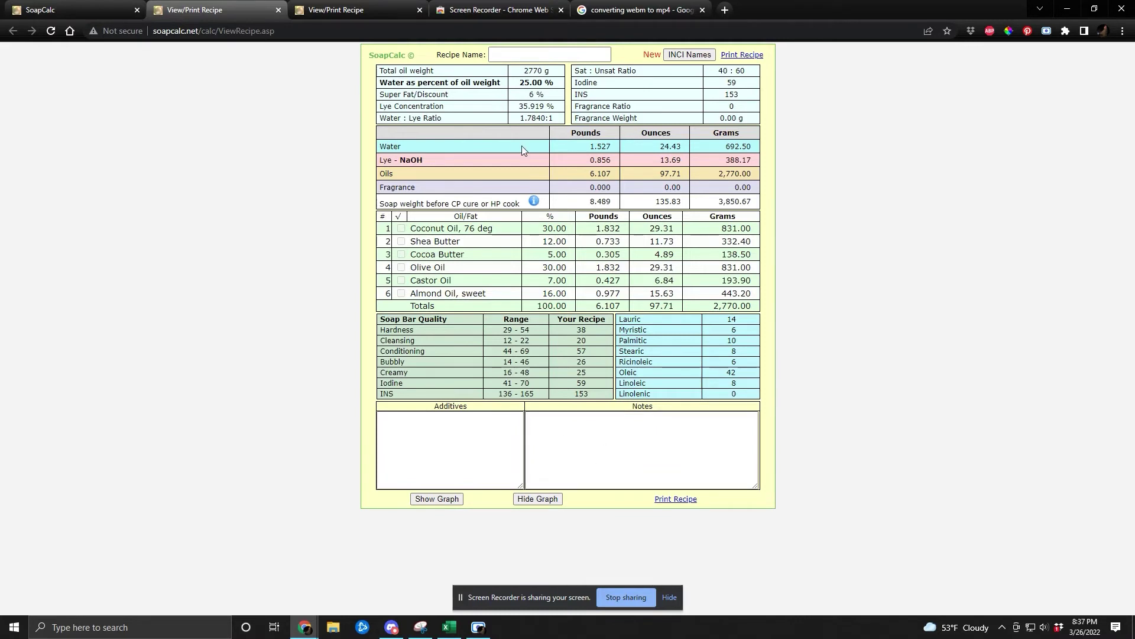
Highlight the resized recipe's soap weight before cure in pounds
drag(584, 202, 618, 202)
click(594, 201)
mouse_move(589, 202)
mouse_down()
mouse_move(618, 202)
mouse_move(608, 203)
mouse_up()
click(591, 203)
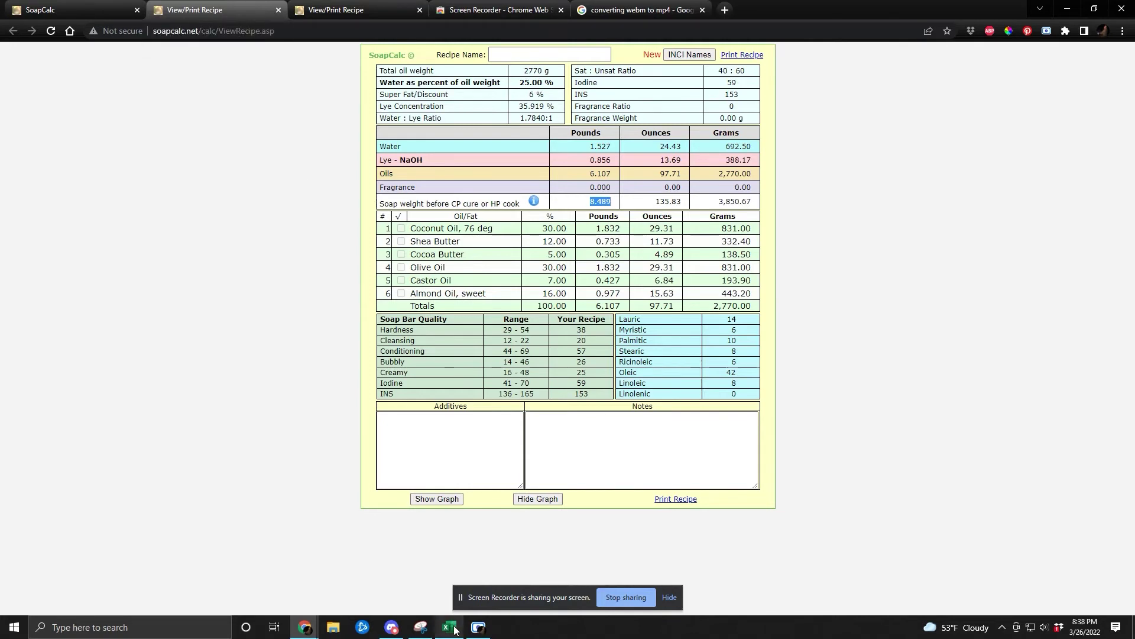
Switch to the Excel workbook and float the resized SoapCalc recipe window over its empty area, keeping the layer table in view
mouse_move(454, 630)
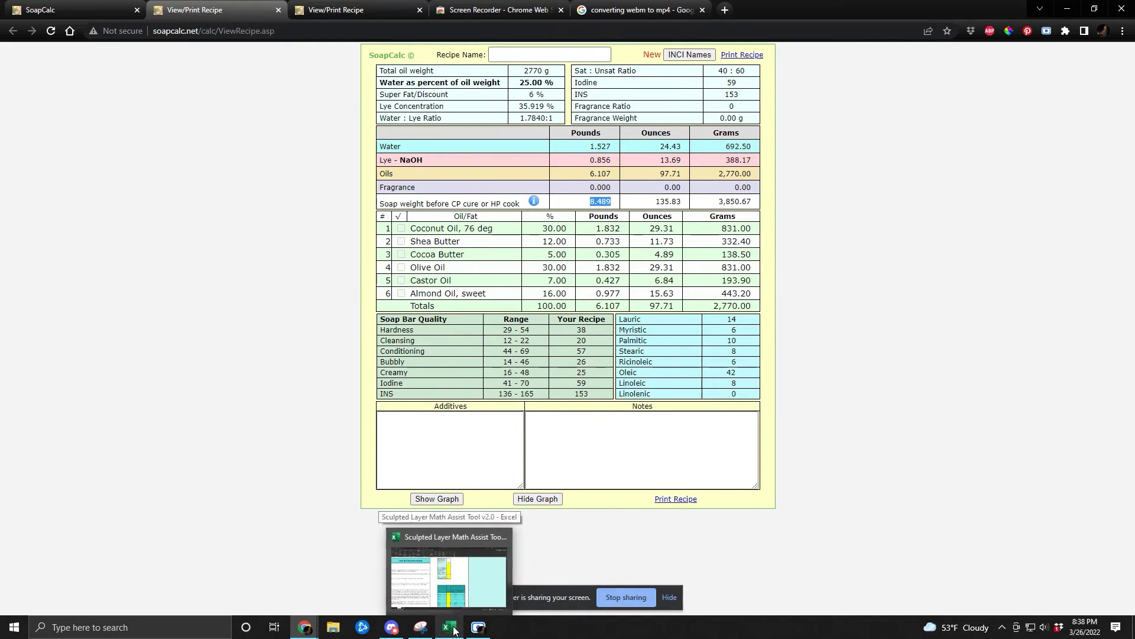
click(453, 628)
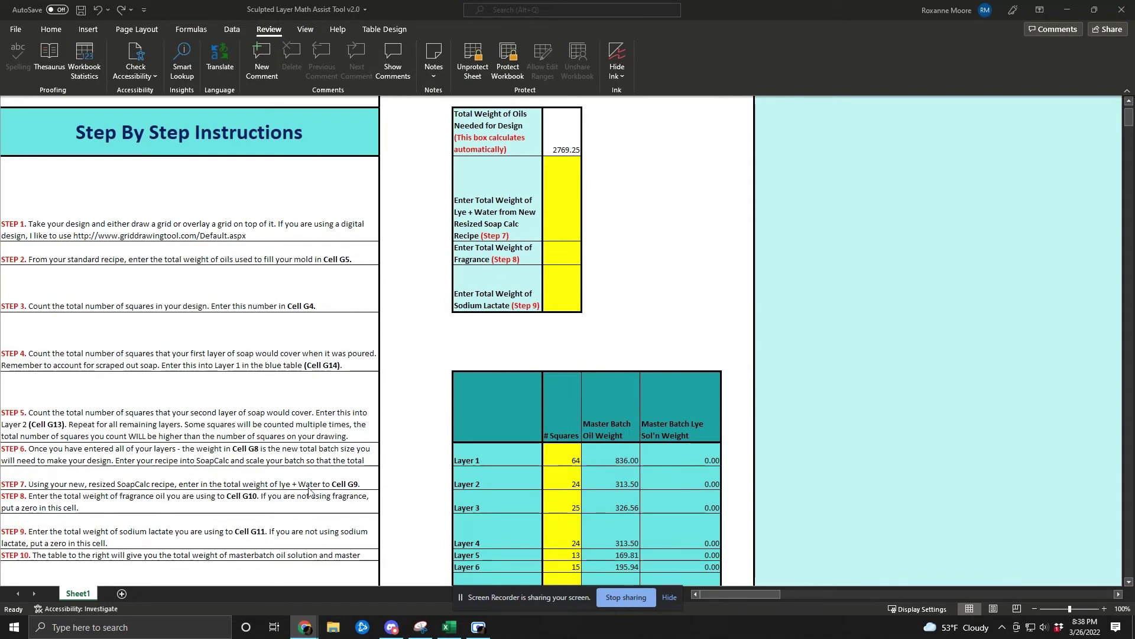
click(563, 176)
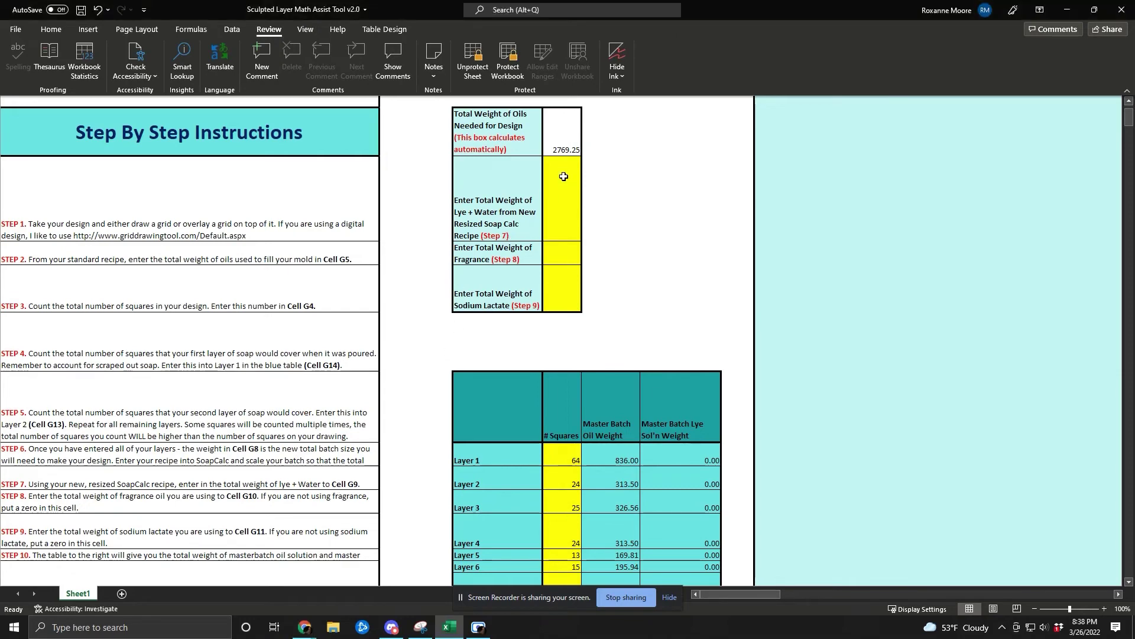
key(alt+Tab)
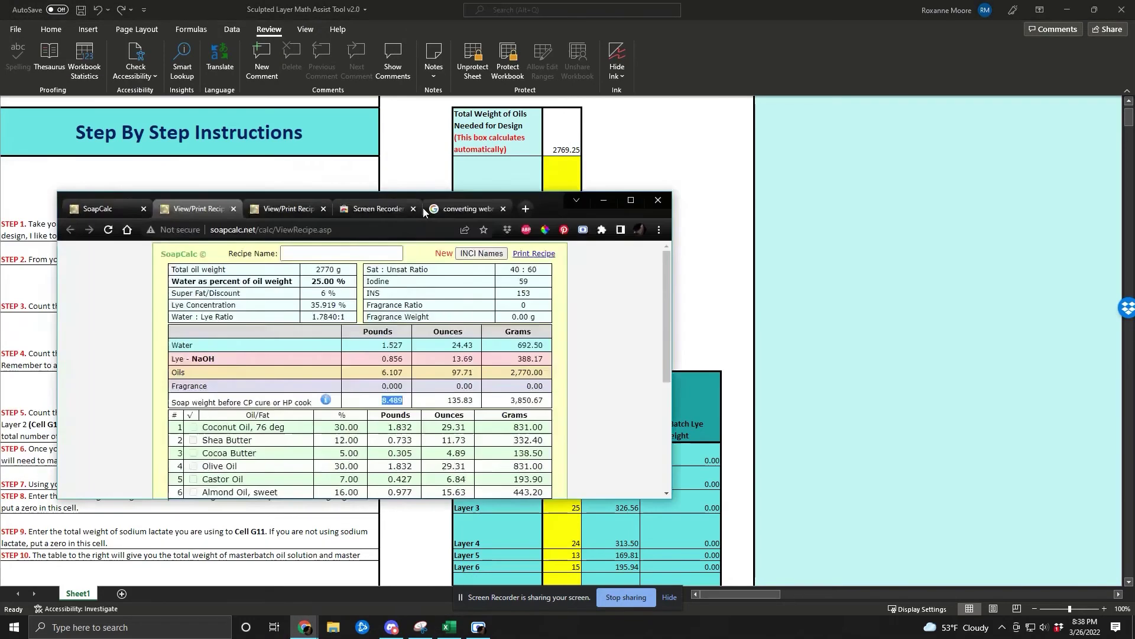
drag(424, 212, 673, 86)
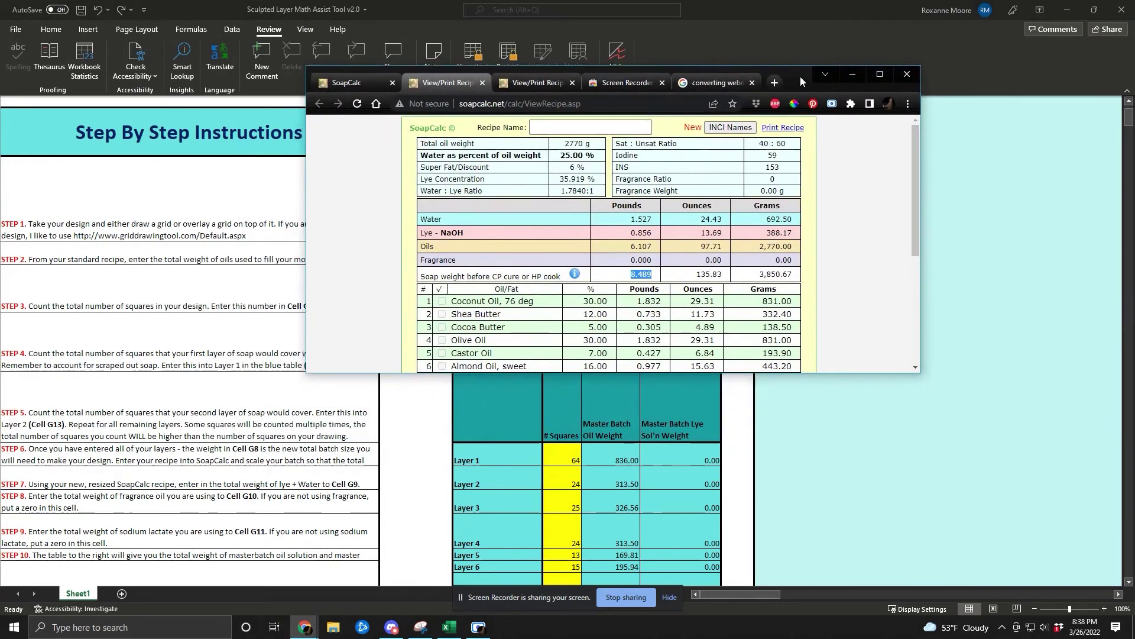
drag(800, 76, 917, 52)
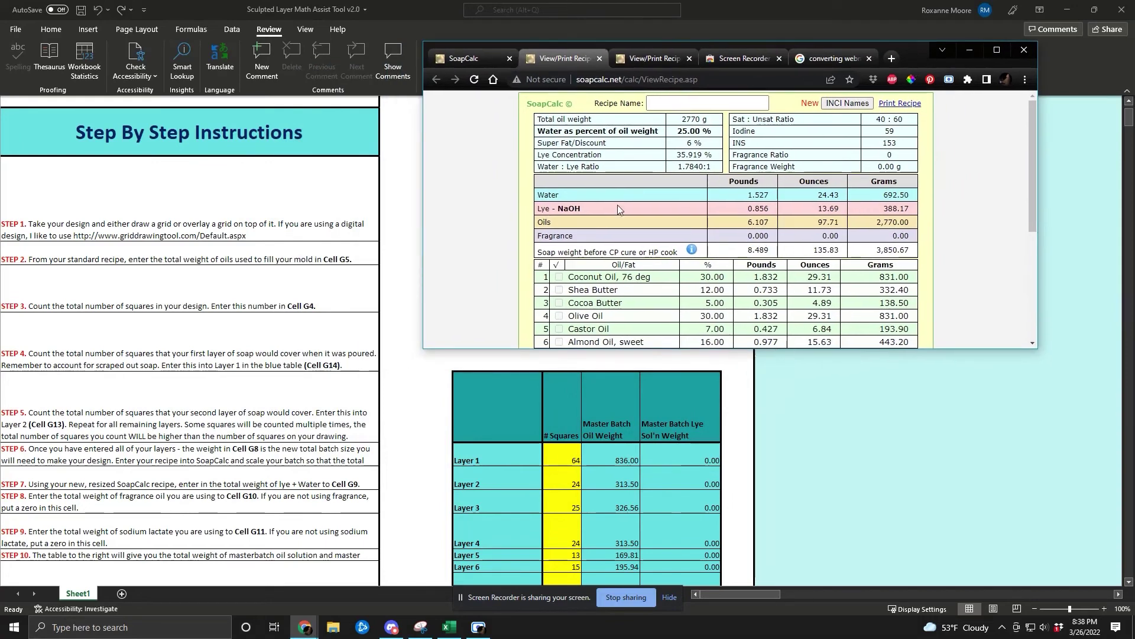
Read the water and NaOH weights in grams and enter their sum, 1080, as the workbook's total lye + water weight
double_click(907, 195)
drag(884, 208, 912, 211)
click(909, 208)
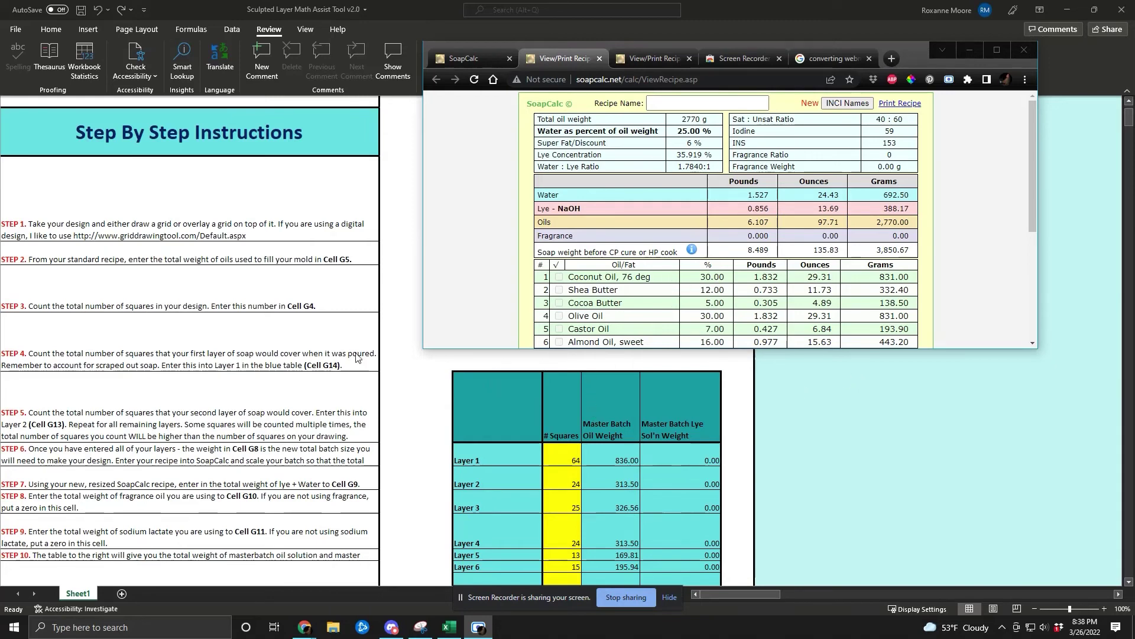
click(498, 373)
click(563, 194)
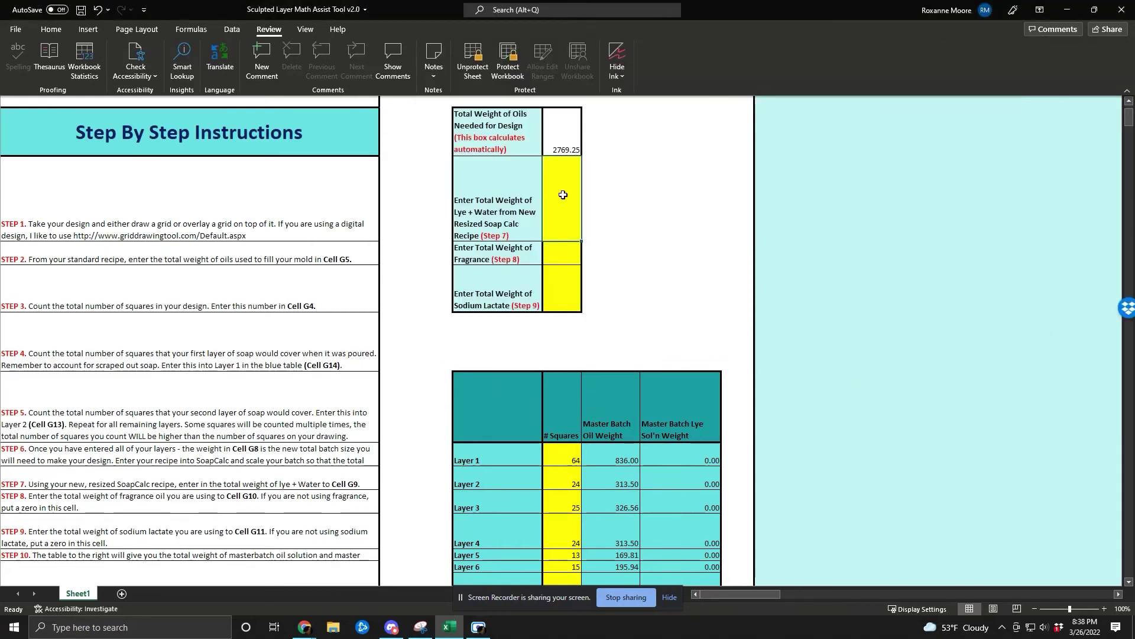
text(1080)
key(Return)
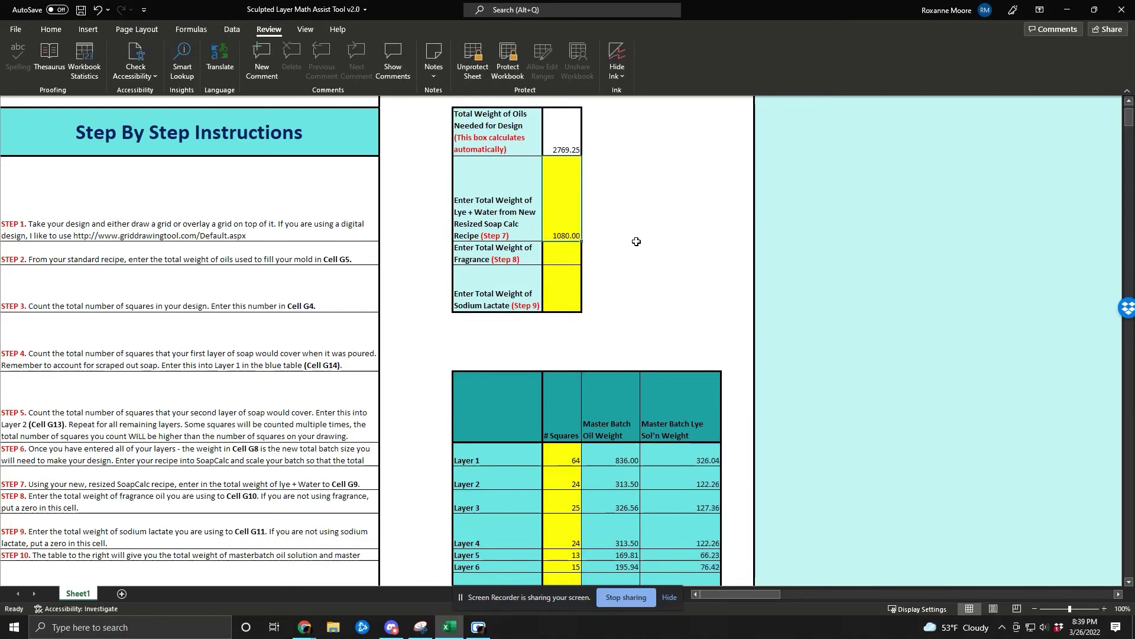
Enter 200 as the total weight of fragrance
key(Down)
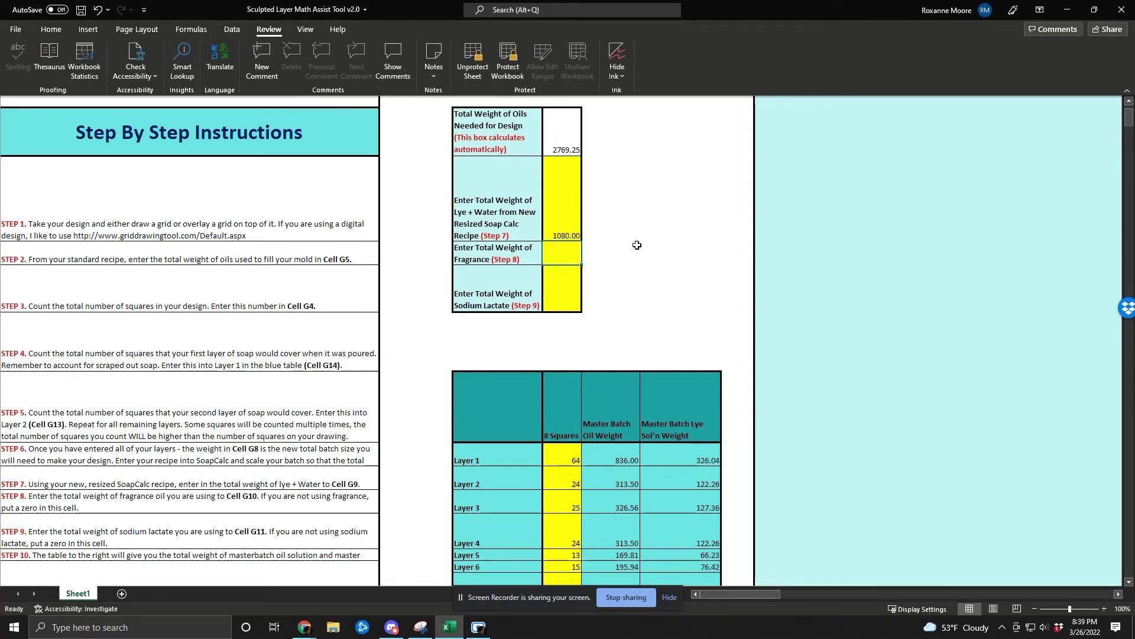
text(200)
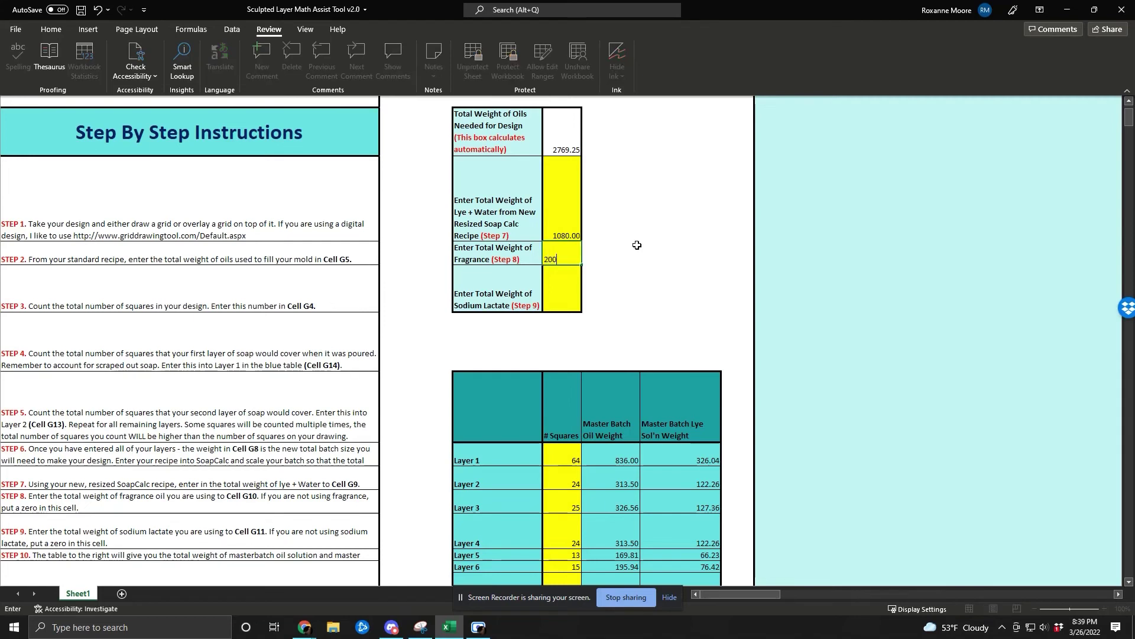
key(Return)
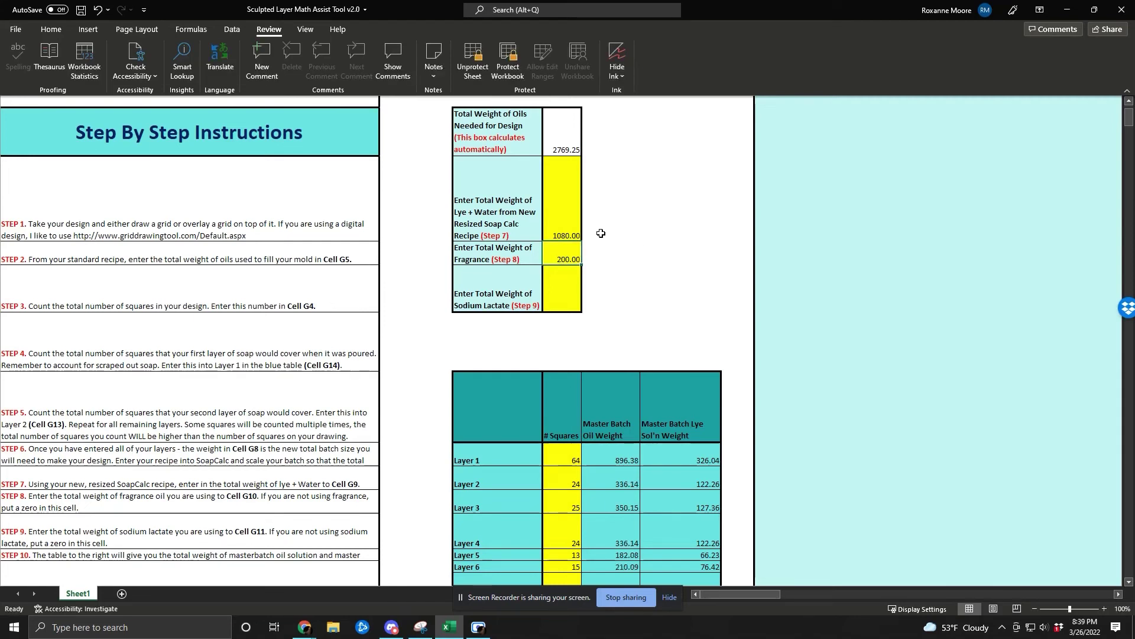
Enter 100 as the total weight of sodium lactate and check the layer weights table
click(563, 292)
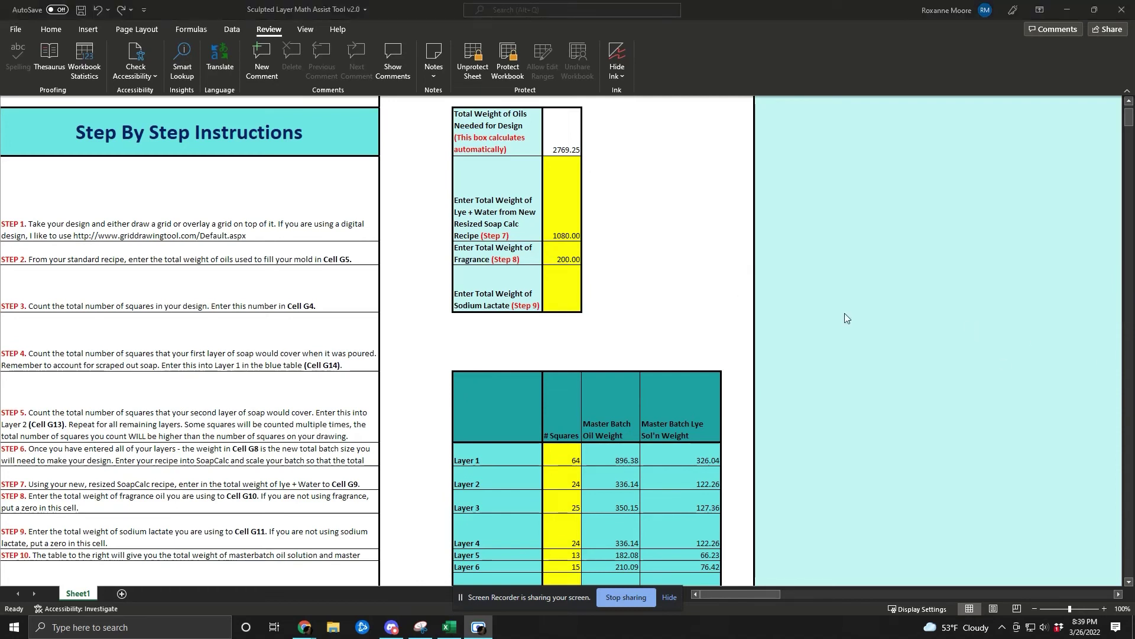
click(560, 299)
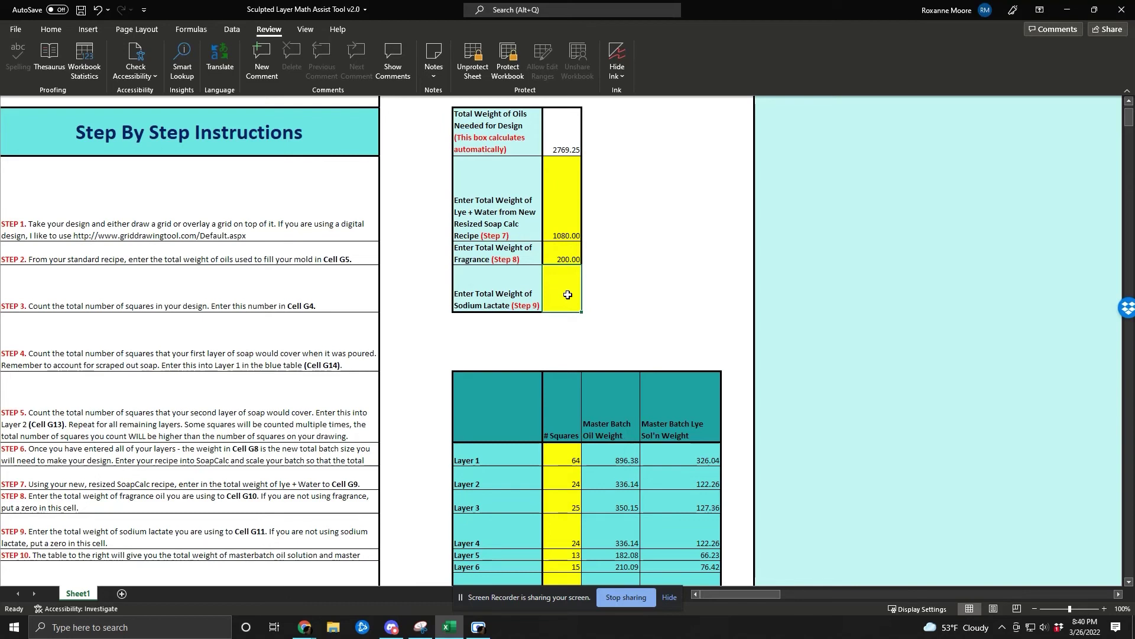
text(100)
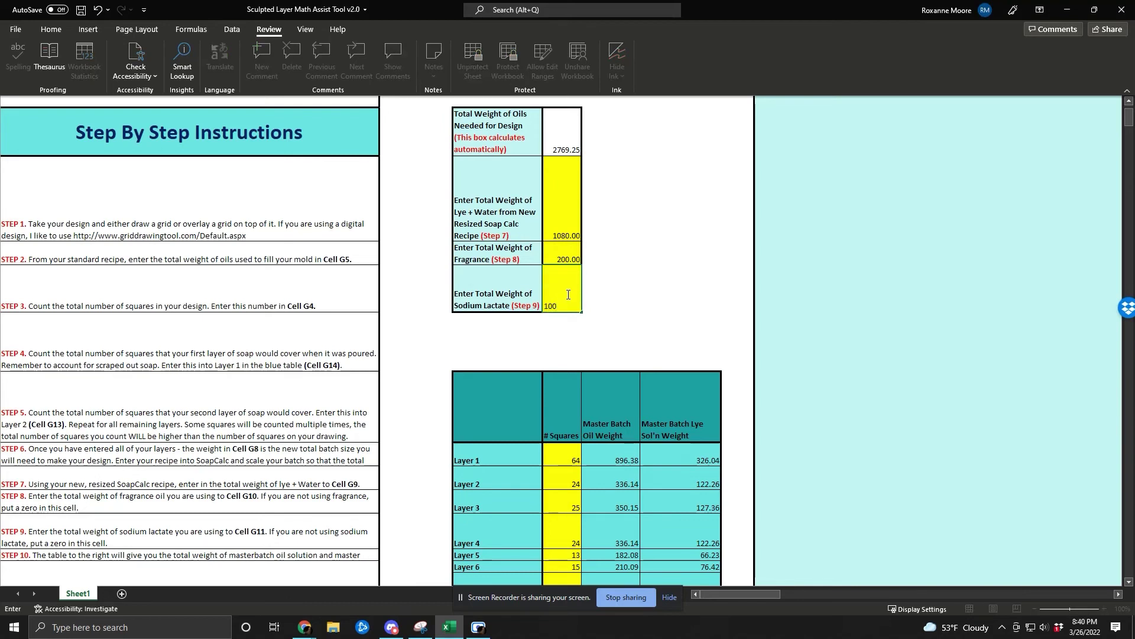
key(Return)
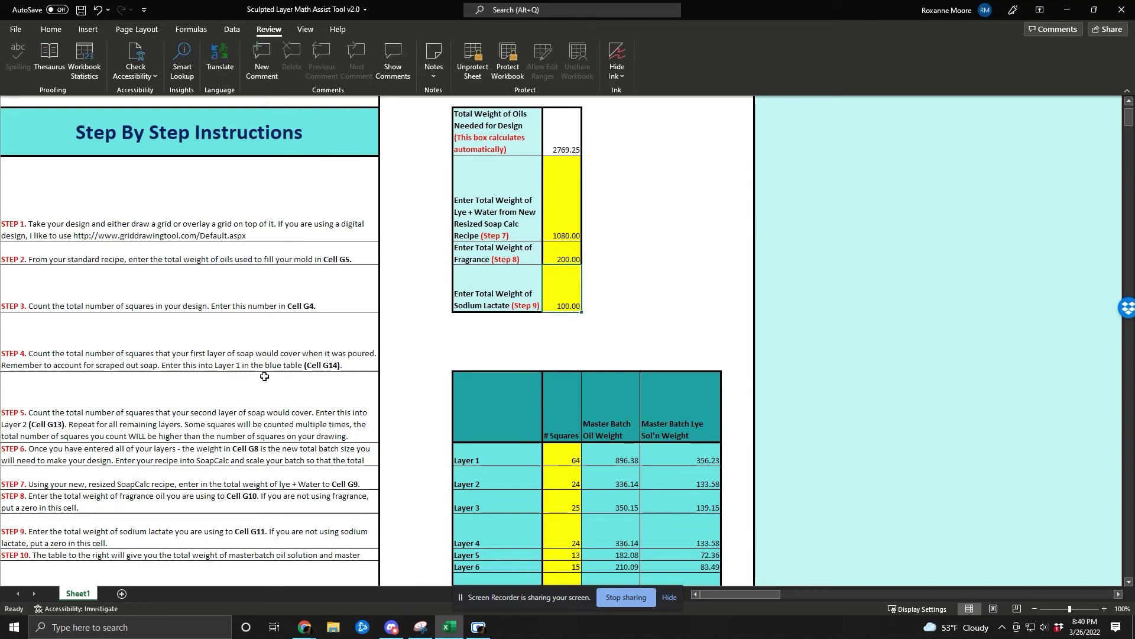
scroll(264, 377, down, 2)
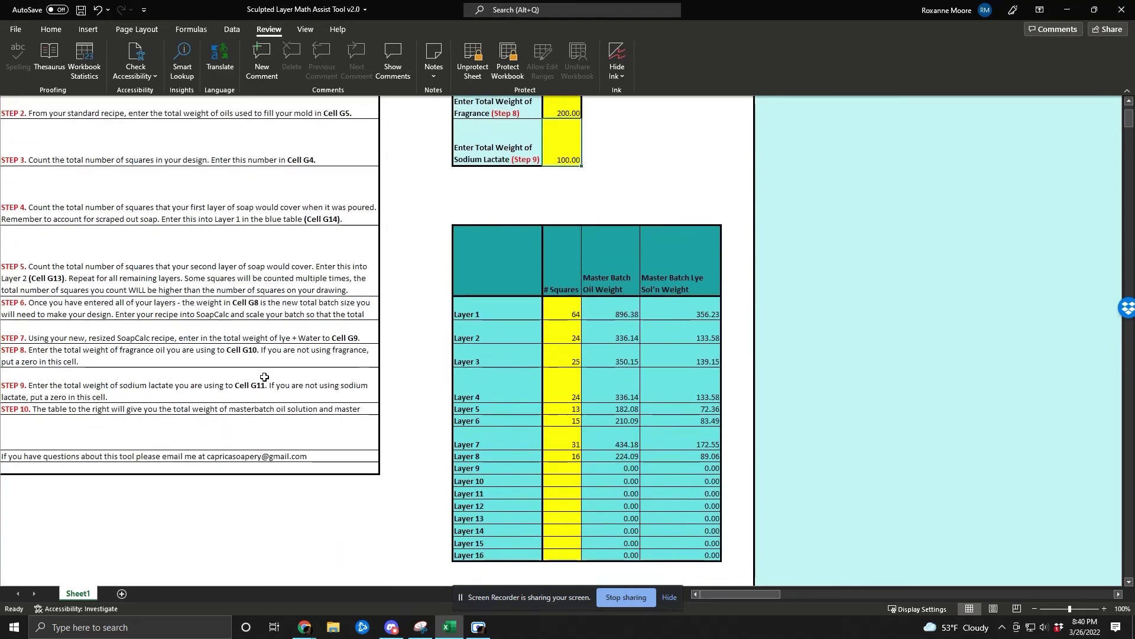
scroll(530, 242, up, 2)
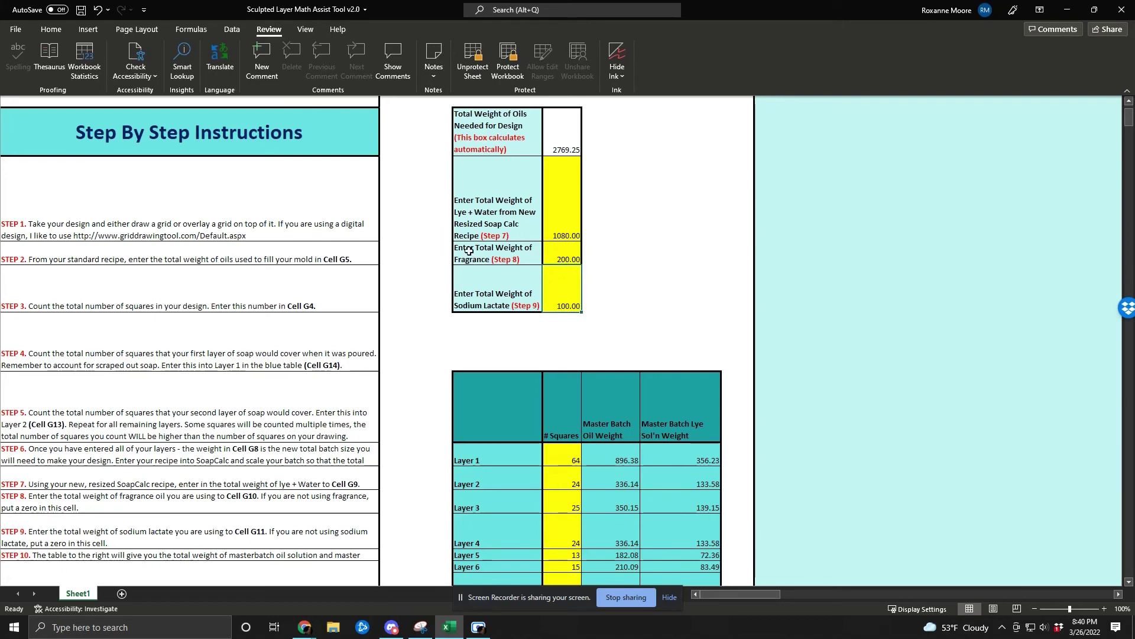
Try a fragrance weight of 0 and set it back to 200
click(557, 249)
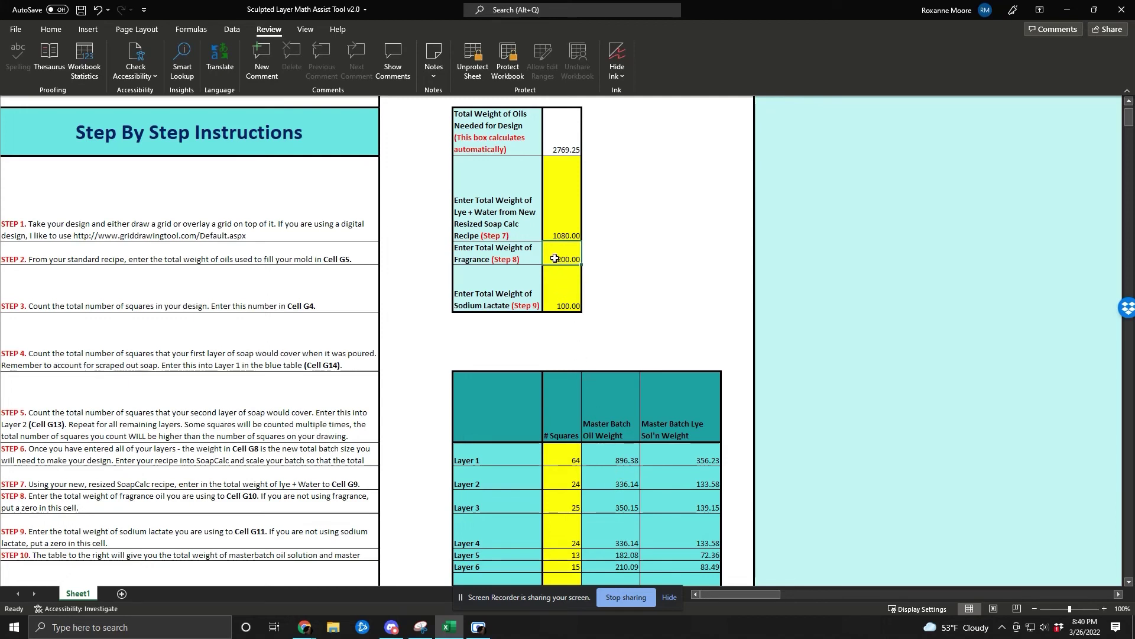
text(0)
key(Return)
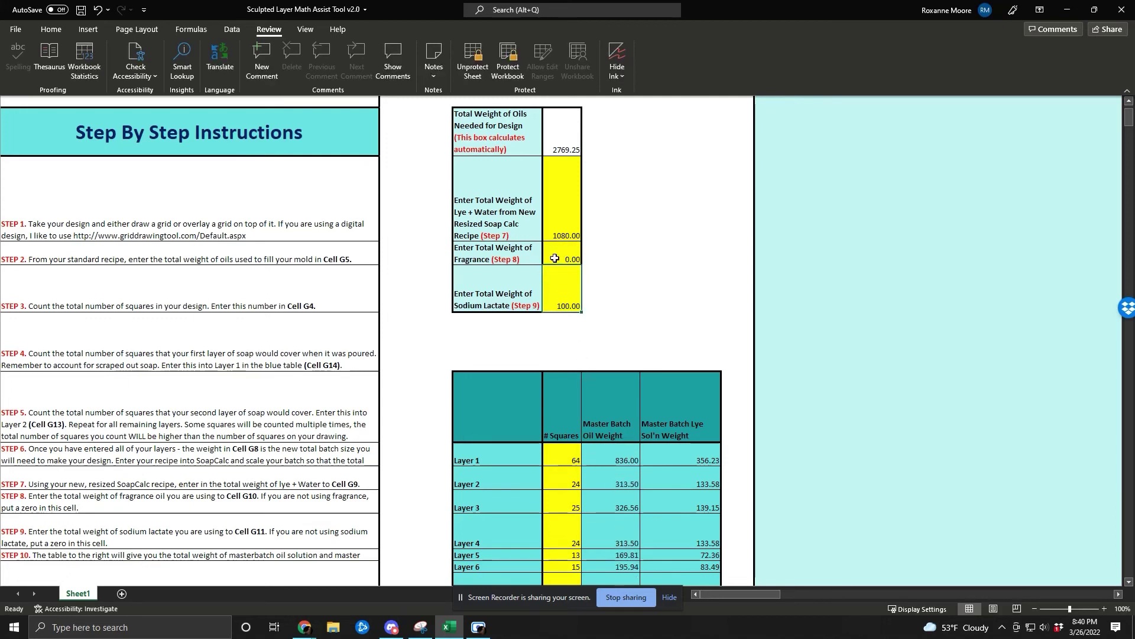
click(555, 259)
text(200)
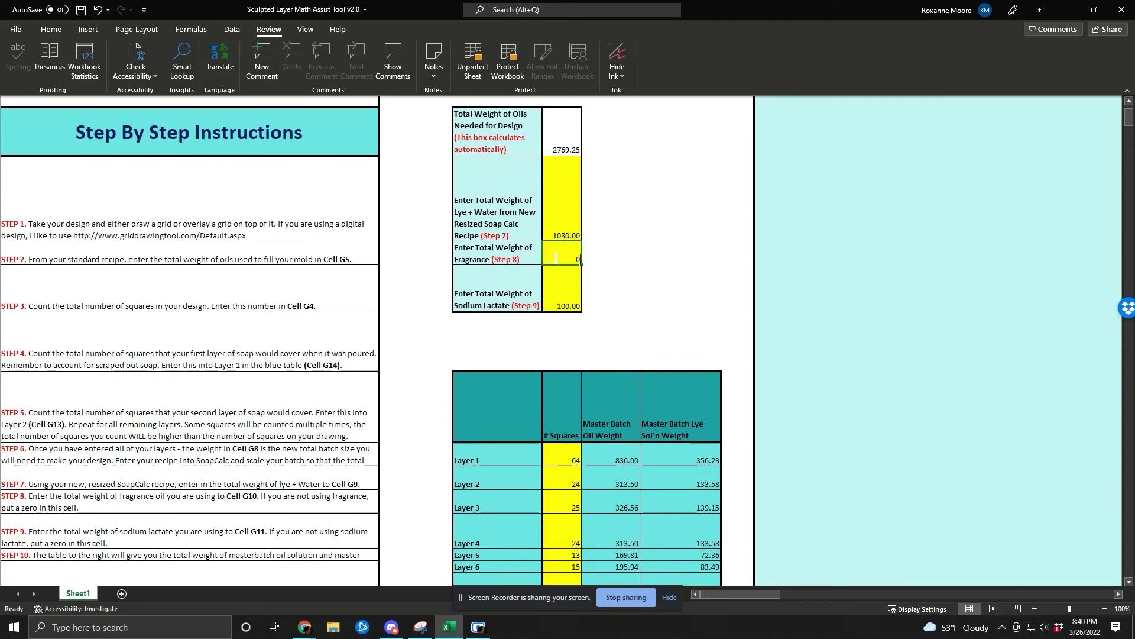
key(Return)
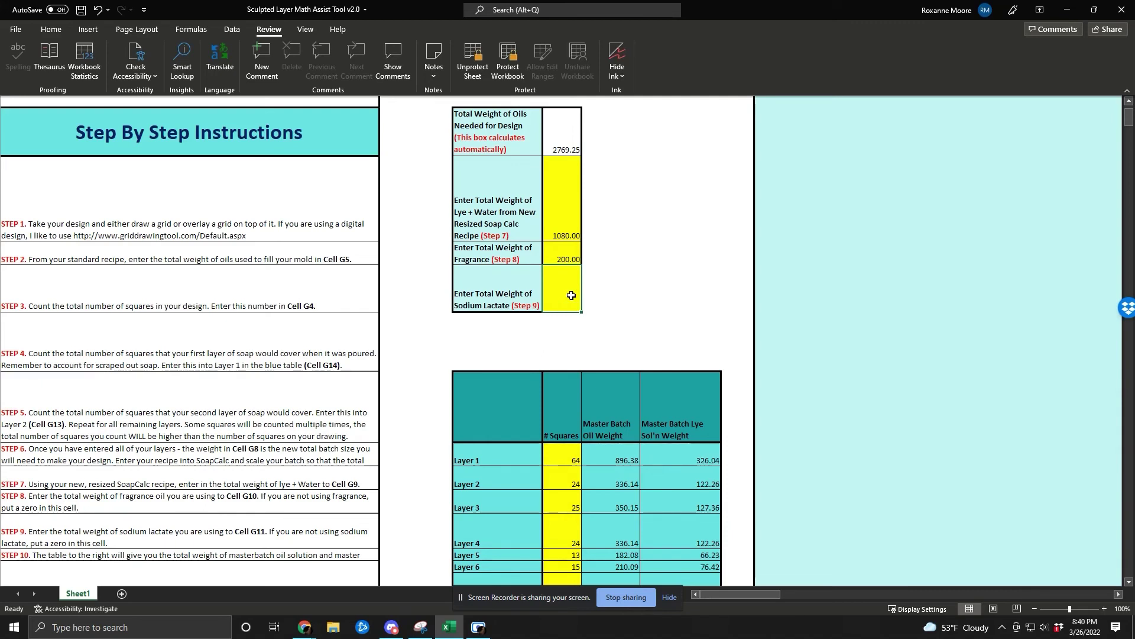
Re-enter 100 in the emptied sodium lactate weight cell
text(1)
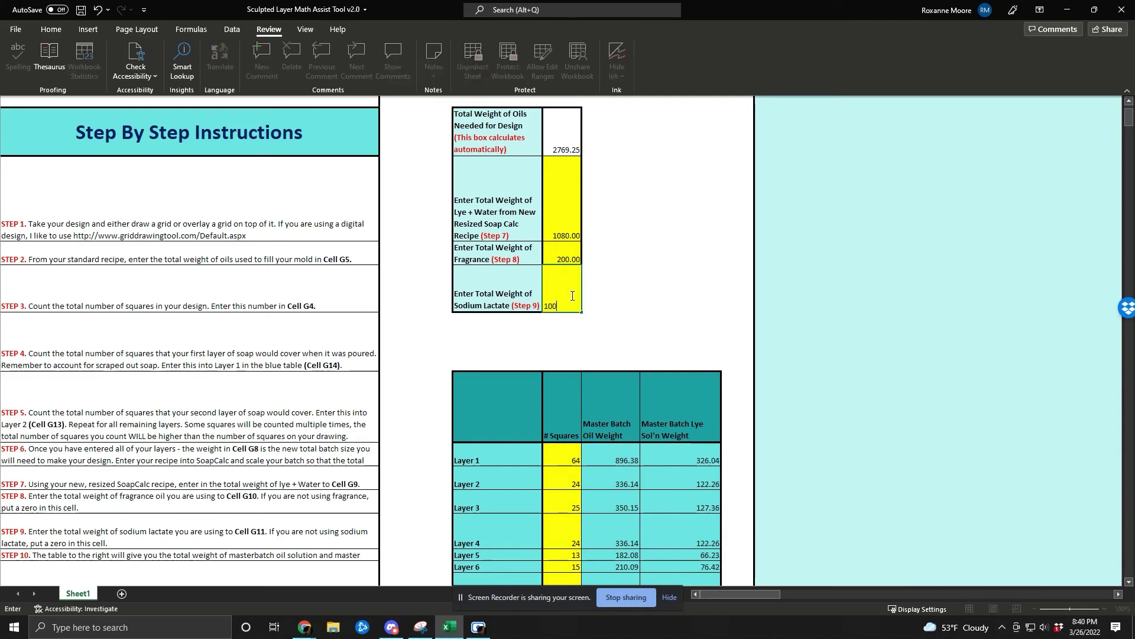
text(00)
key(Return)
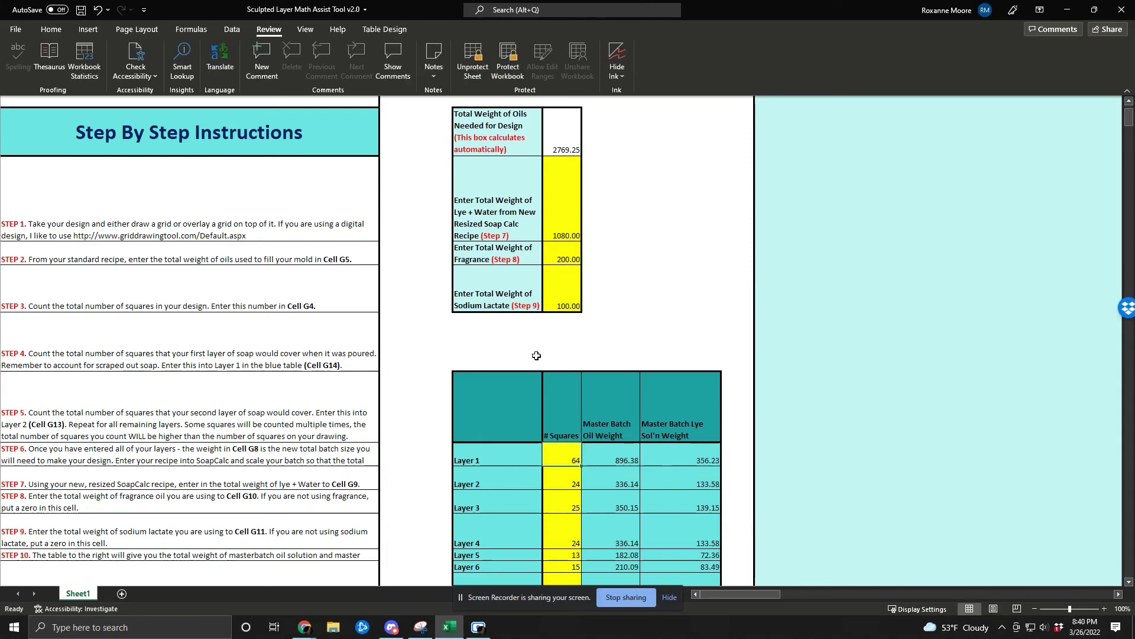
Review the master batch oil and lye solution weights of every layer, along with the design drawings and the entered totals
scroll(536, 355, down, 1)
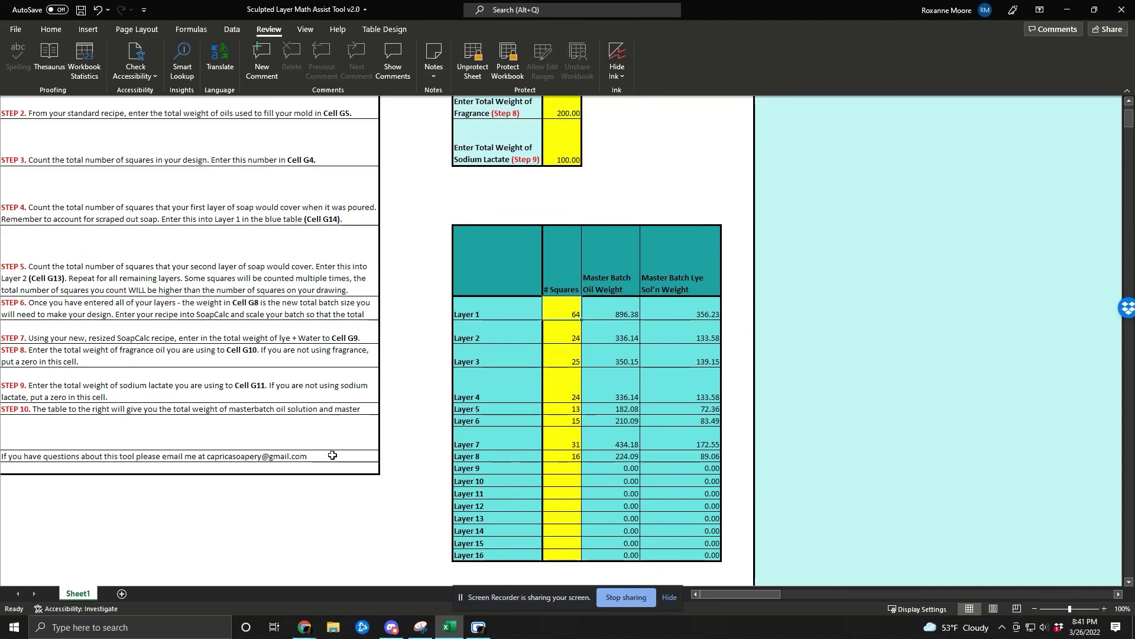
scroll(376, 450, down, 3)
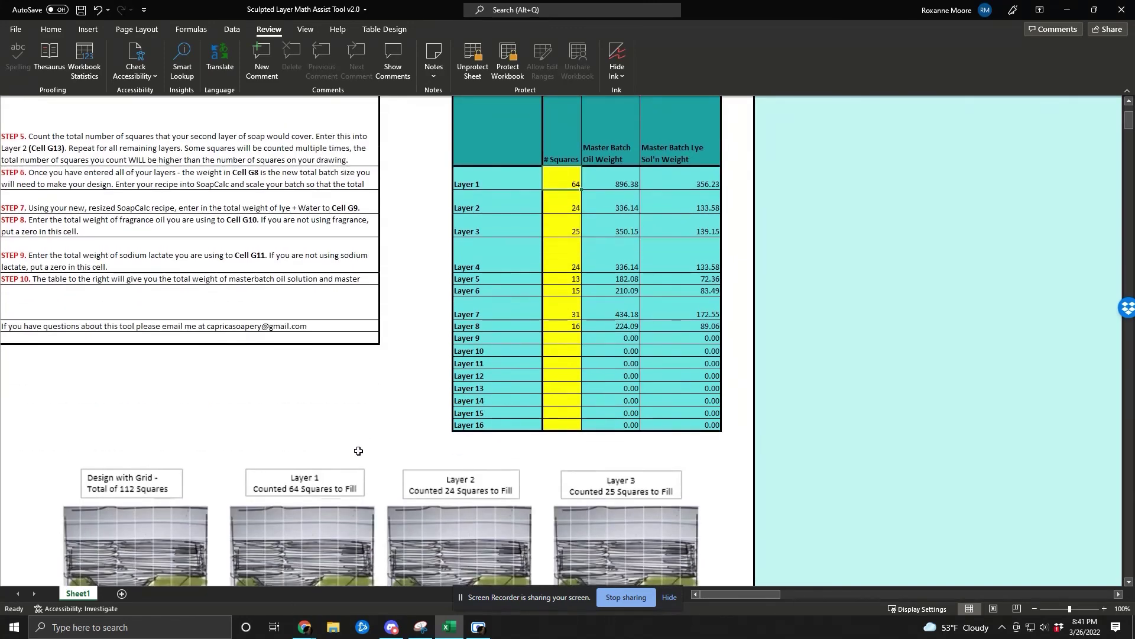
scroll(359, 451, up, 3)
scroll(359, 451, up, 10)
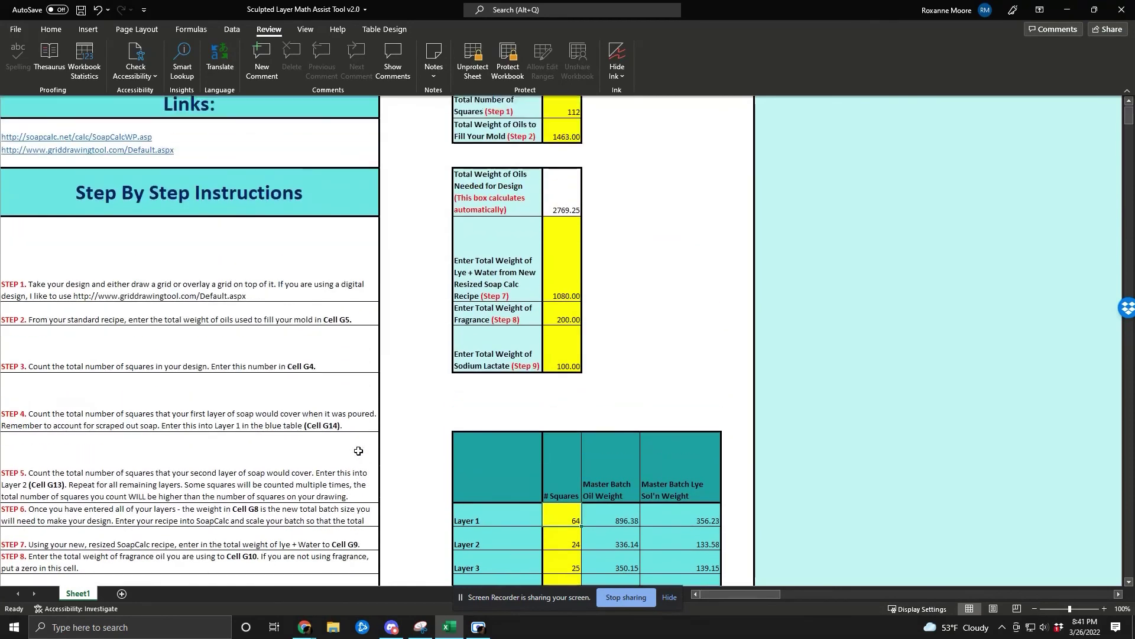